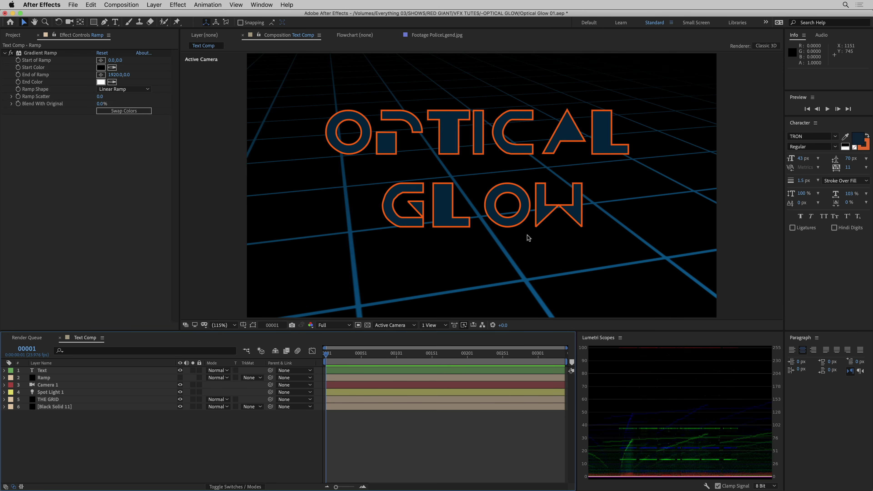
Step: Orbit Camera 1 around the OPTICAL GLOW title to view it from a new angle
{"action": "key", "text": "c"}
{"action": "left_click_drag", "start_coordinate": [482, 237], "coordinate": [448, 271]}
Step: Add a new adjustment layer and apply the Glow effect to it
{"action": "left_click", "coordinate": [153, 5]}
{"action": "mouse_move", "coordinate": [162, 14]}
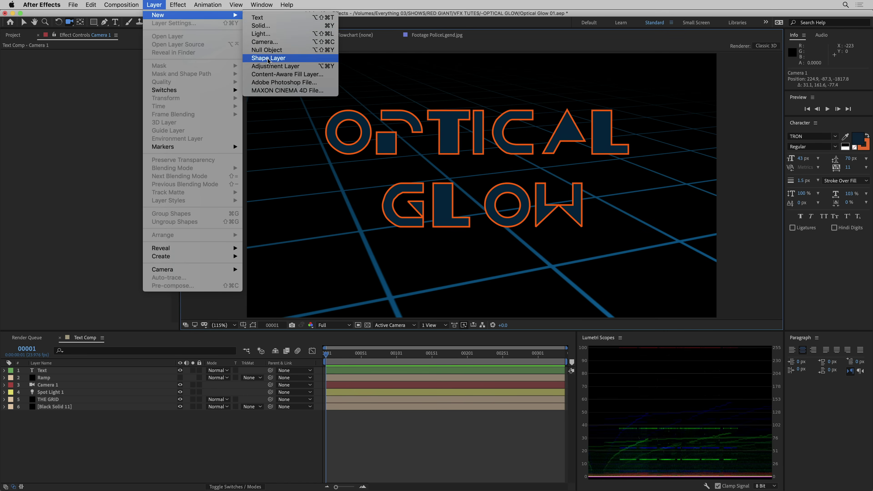
{"action": "left_click", "coordinate": [275, 66]}
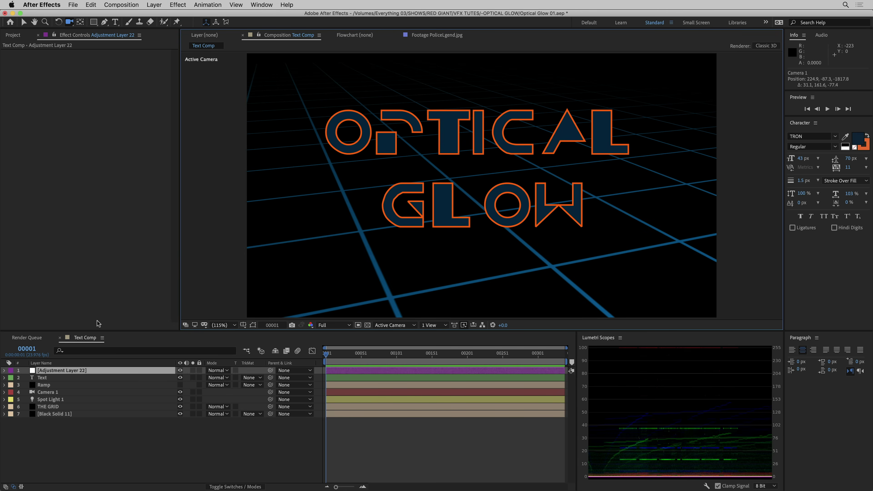
{"action": "key", "text": "ctrl+space"}
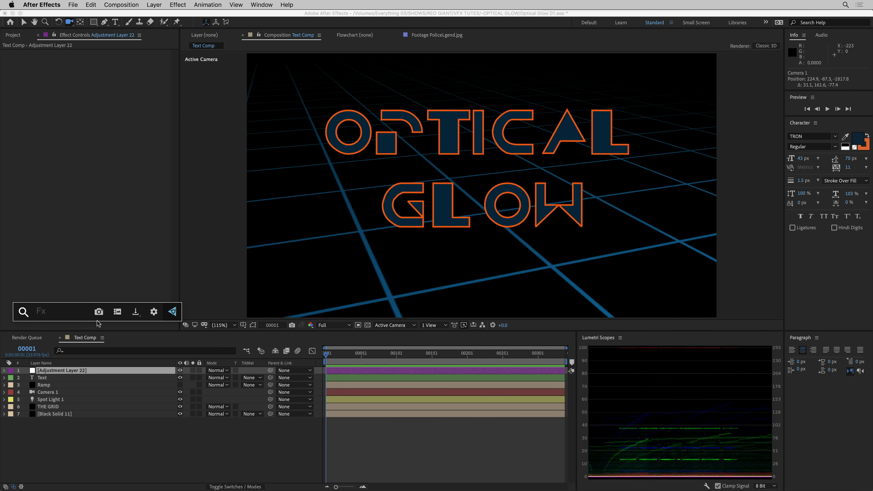
{"action": "type", "text": "glow"}
{"action": "key", "text": "Return"}
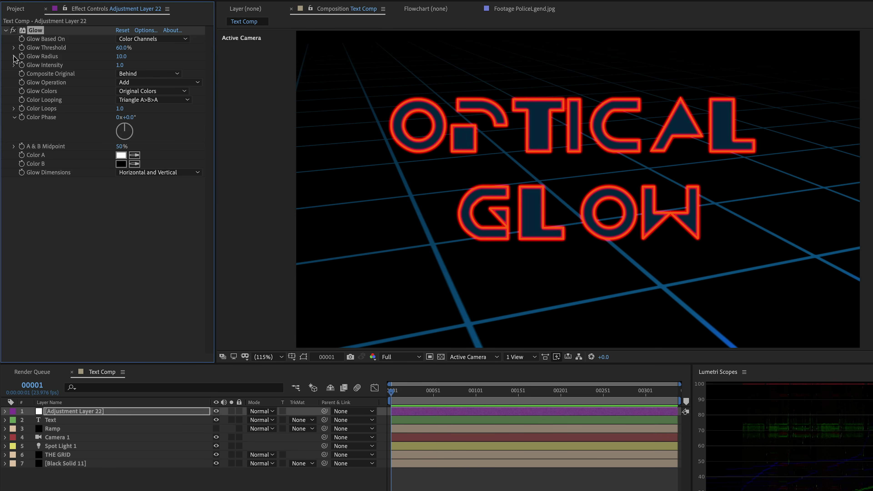
Step: Set Glow Threshold to 32.6% and widen Glow Radius to 194.8
{"action": "left_click", "coordinate": [14, 48]}
{"action": "left_click", "coordinate": [141, 62]}
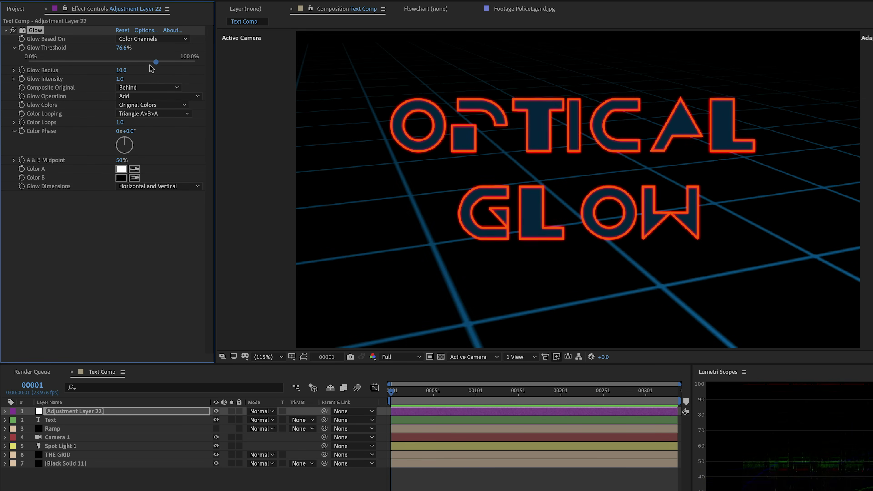
{"action": "left_click", "coordinate": [83, 62]}
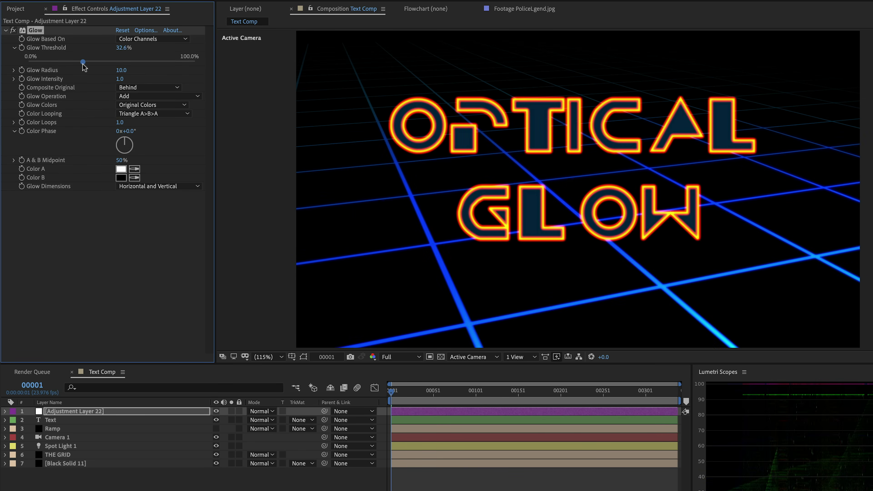
{"action": "left_click", "coordinate": [14, 70]}
{"action": "left_click", "coordinate": [131, 84]}
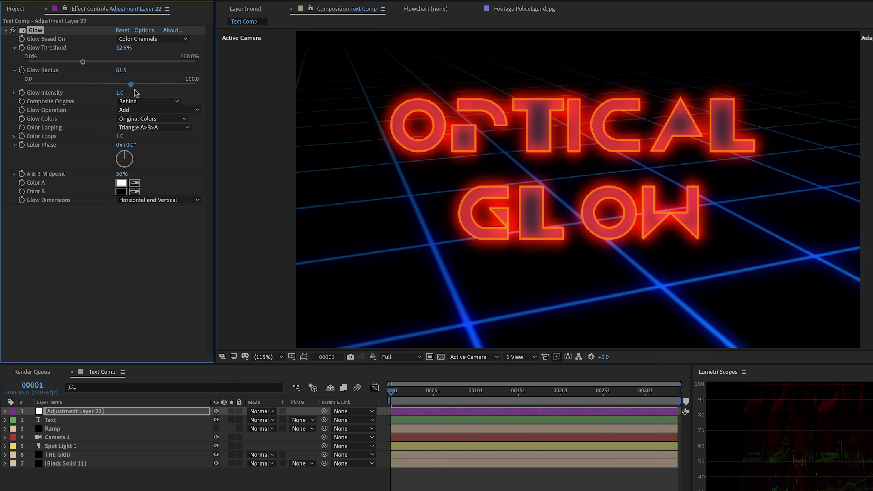
{"action": "left_click", "coordinate": [115, 84]}
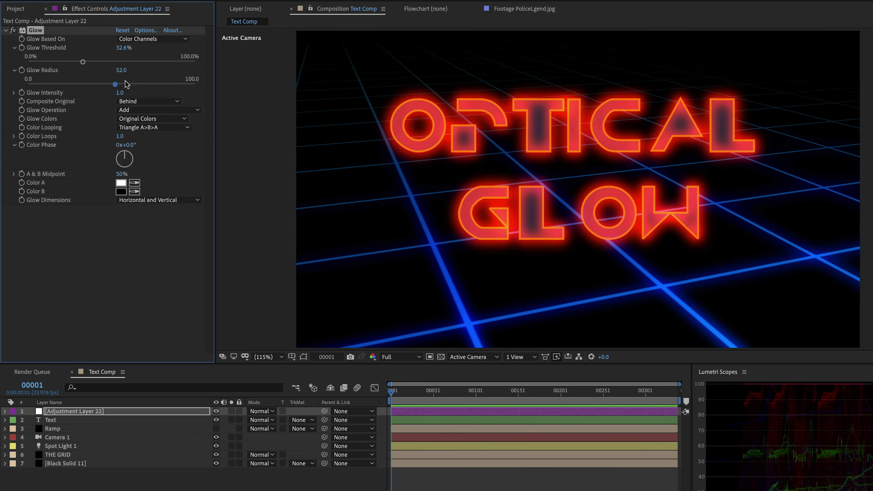
{"action": "left_click_drag", "start_coordinate": [116, 85], "coordinate": [178, 86]}
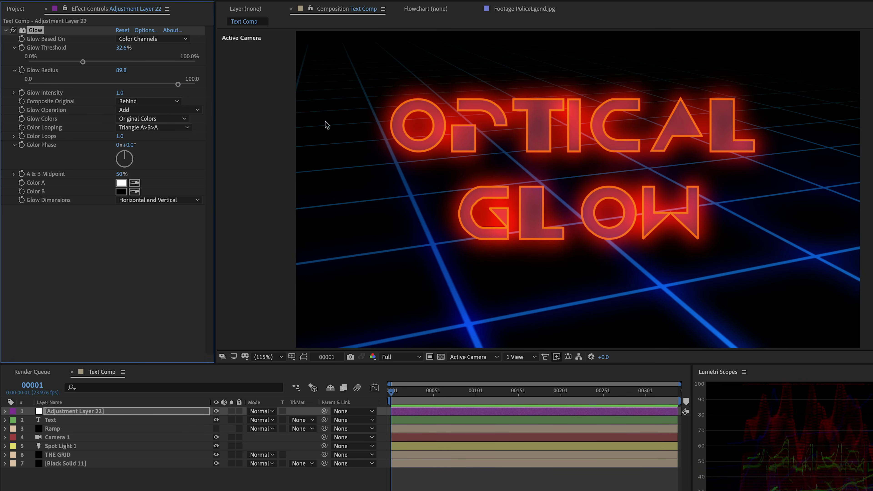
{"action": "left_click_drag", "start_coordinate": [130, 69], "coordinate": [179, 74]}
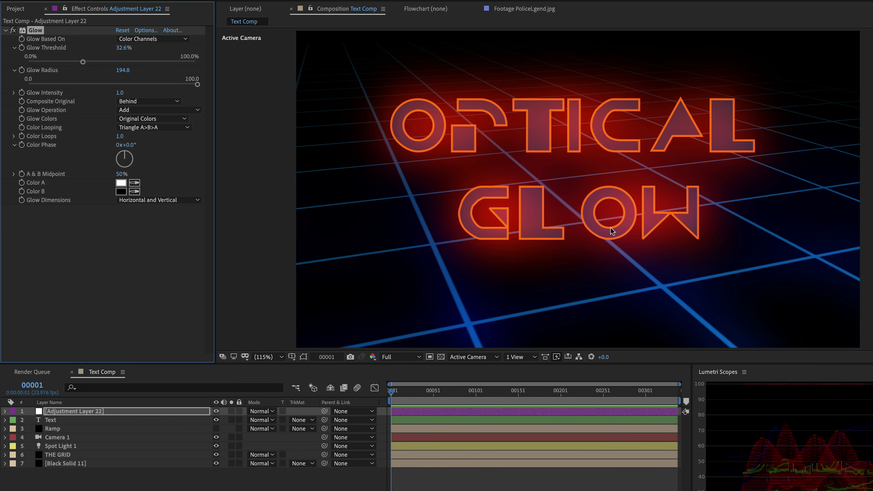
{"action": "scroll", "coordinate": [612, 232], "scroll_direction": "up", "scroll_amount": 2}
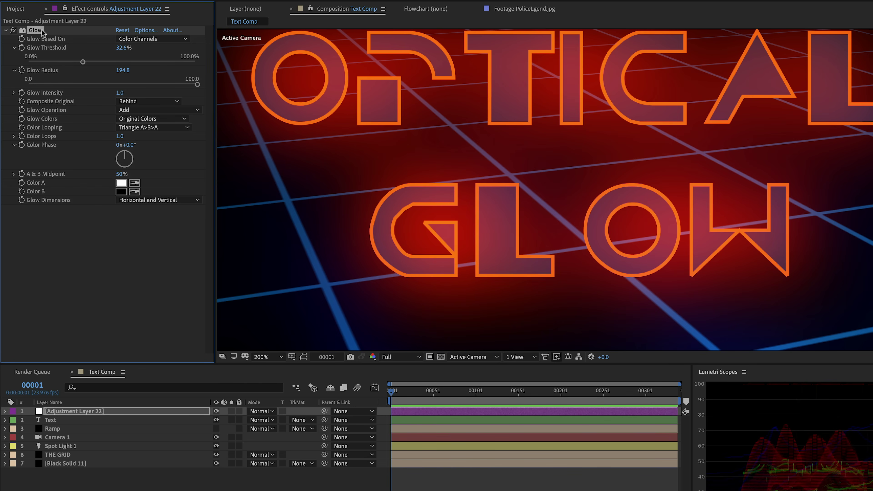
Step: Replace the adjustment layer's Glow with the Optical Glow effect
{"action": "key", "text": "Delete"}
{"action": "key", "text": "ctrl+space"}
{"action": "type", "text": "opt"}
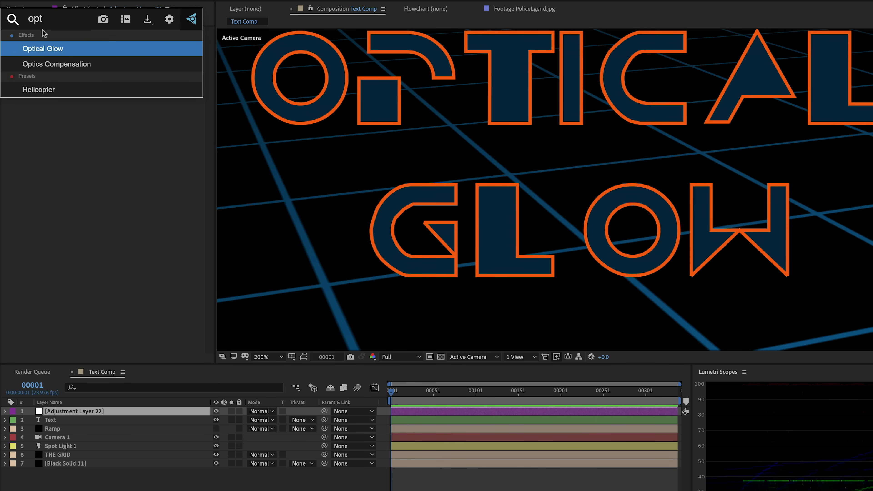
{"action": "key", "text": "Return"}
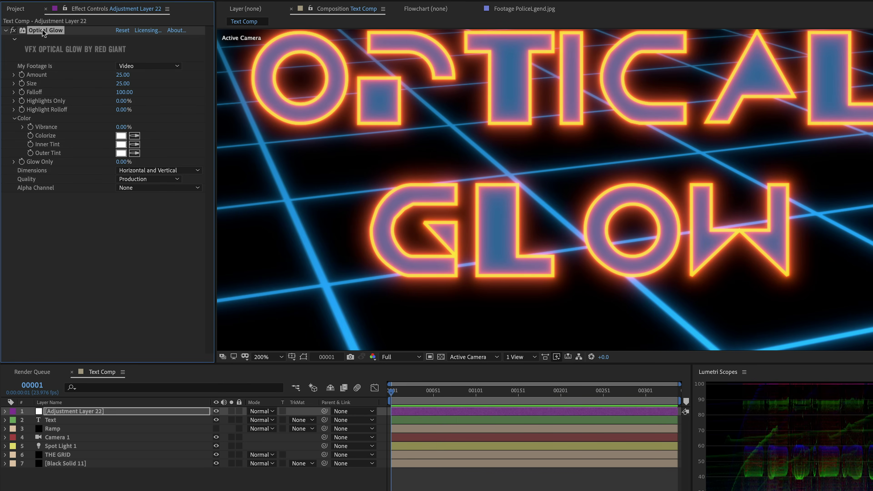
Step: Set Optical Glow Amount to 24.62 and Size to 88.00
{"action": "key", "text": "shift+slash"}
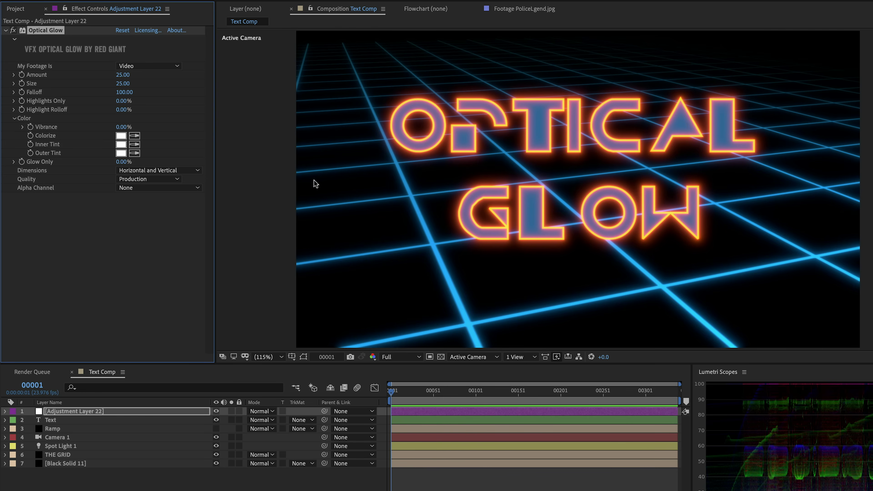
{"action": "left_click", "coordinate": [14, 74]}
{"action": "left_click", "coordinate": [14, 97]}
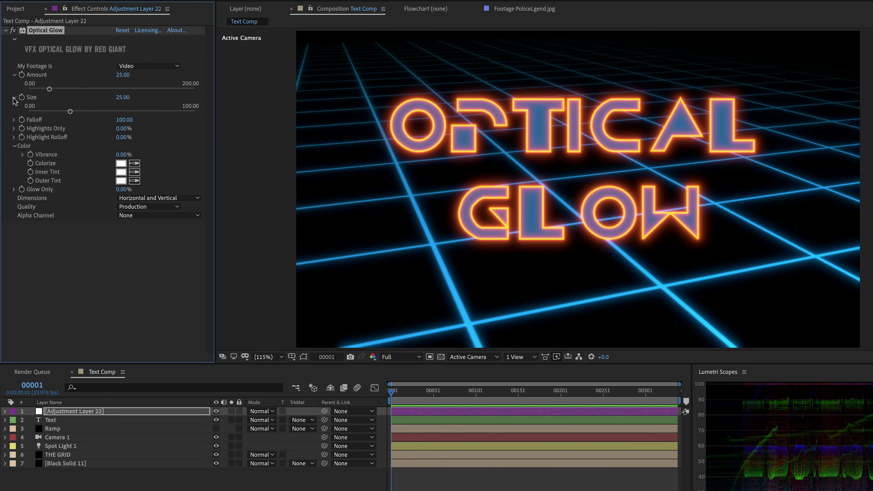
{"action": "left_click_drag", "start_coordinate": [49, 89], "coordinate": [176, 112]}
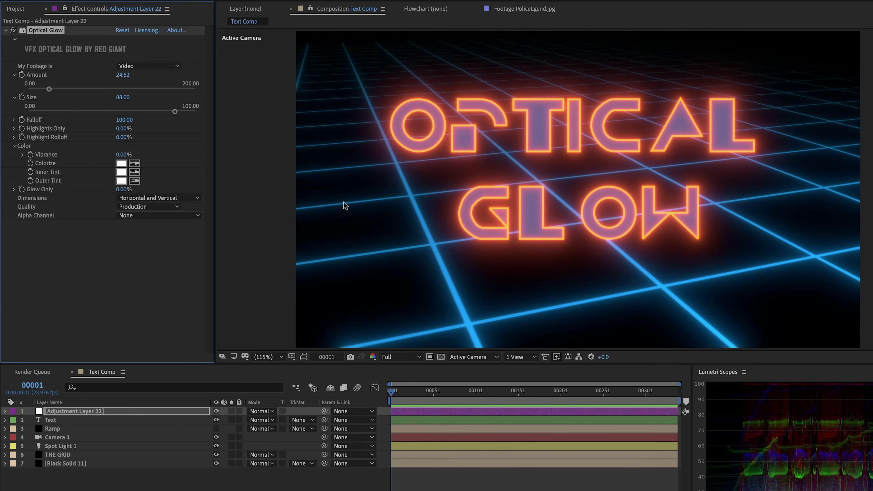
Step: Zoom in and pan over the LOW letters to inspect the orange neon edge
{"action": "scroll", "coordinate": [499, 223], "scroll_direction": "up", "scroll_amount": 2}
{"action": "scroll", "coordinate": [580, 191], "scroll_direction": "up", "scroll_amount": 2}
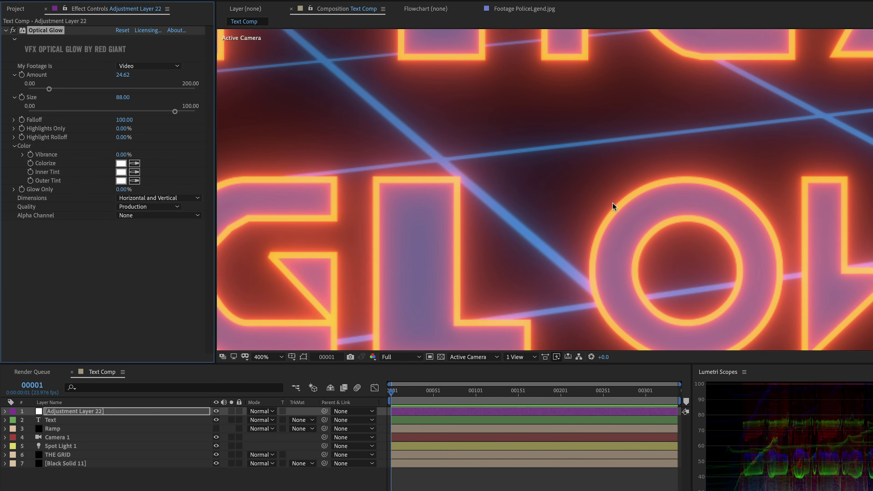
{"action": "scroll", "coordinate": [655, 191], "scroll_direction": "down", "scroll_amount": 2}
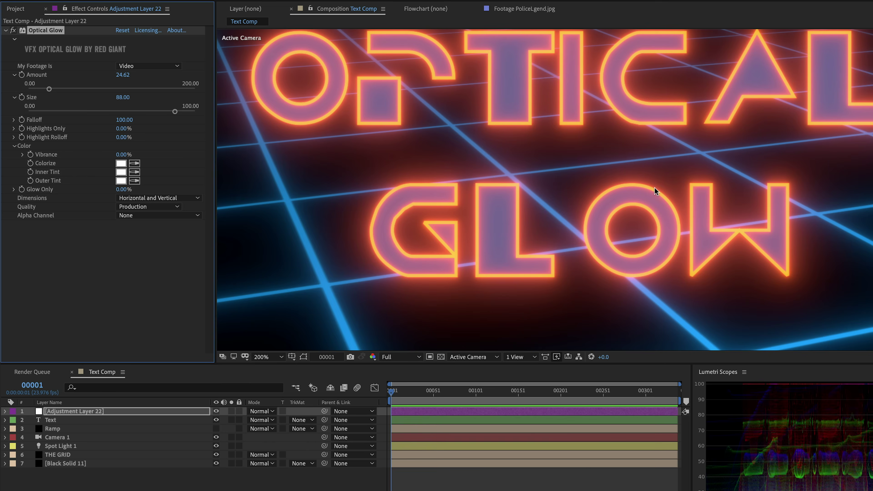
{"action": "scroll", "coordinate": [372, 161], "scroll_direction": "up", "scroll_amount": 1}
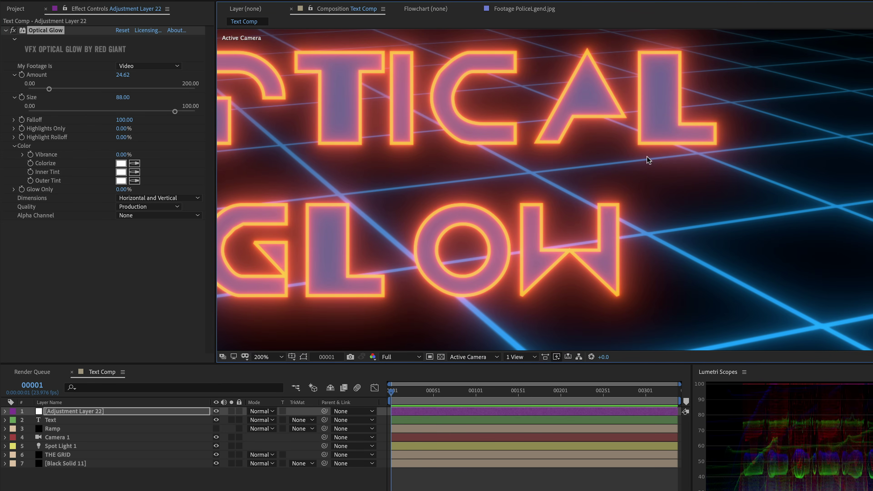
{"action": "scroll", "coordinate": [598, 234], "scroll_direction": "up", "scroll_amount": 2}
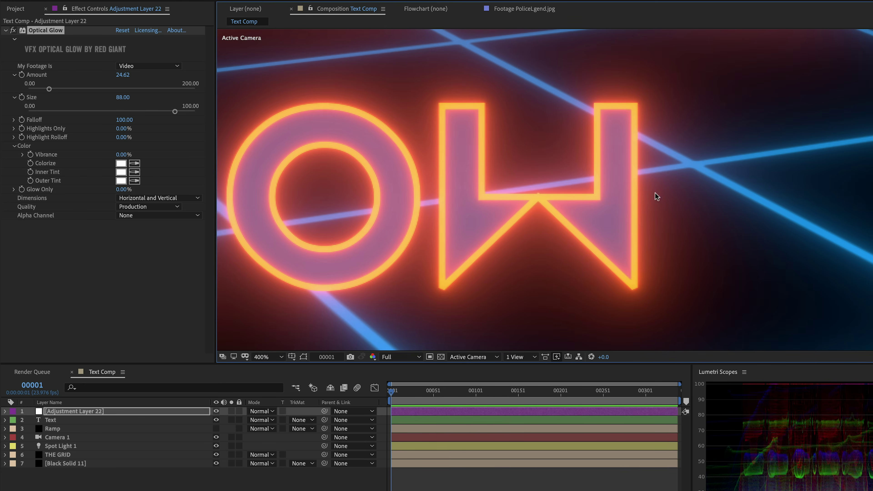
{"action": "left_click_drag", "start_coordinate": [396, 286], "coordinate": [556, 235]}
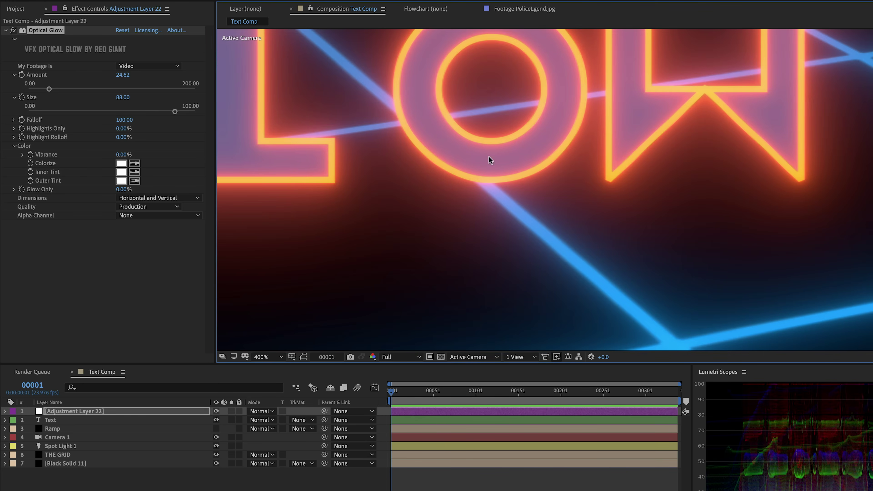
{"action": "left_click_drag", "start_coordinate": [610, 216], "coordinate": [570, 152]}
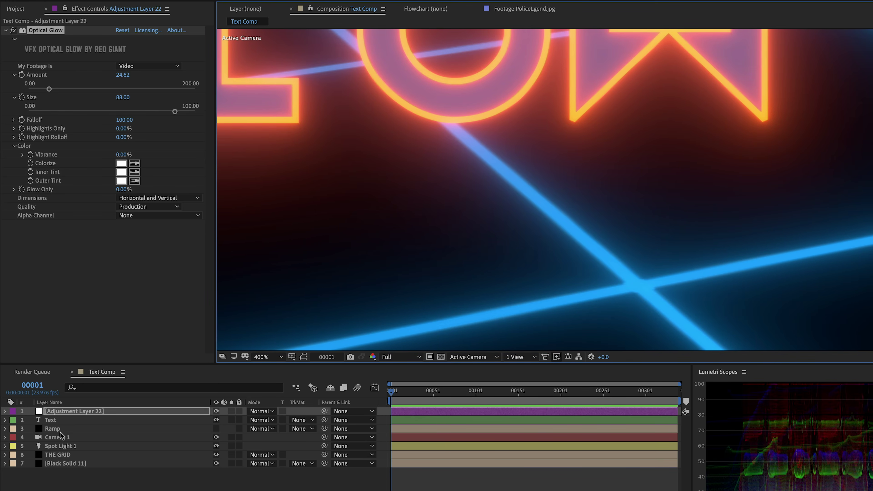
{"action": "left_click", "coordinate": [62, 420]}
{"action": "left_click_drag", "start_coordinate": [540, 105], "coordinate": [556, 190]}
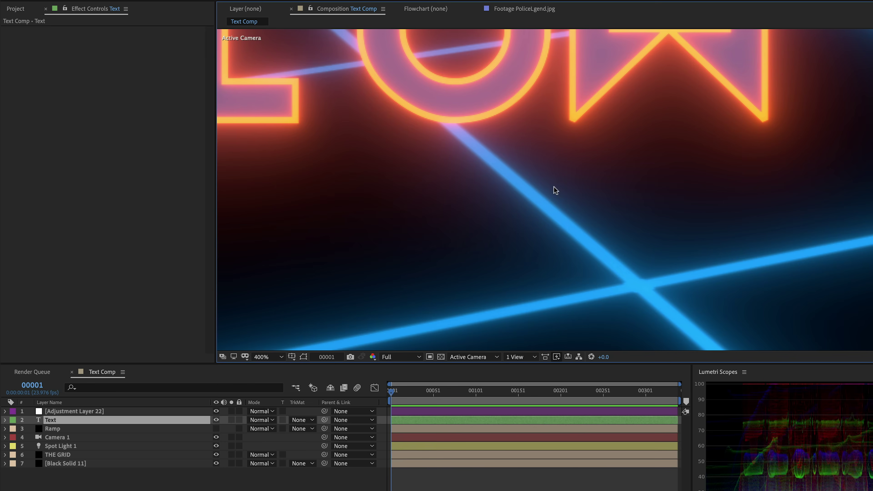
{"action": "scroll", "coordinate": [556, 190], "scroll_direction": "down", "scroll_amount": 4}
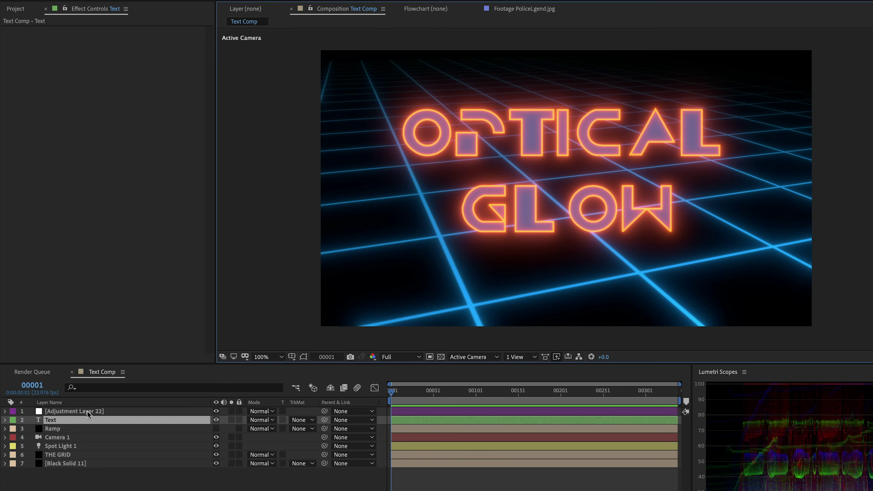
Step: Turn off Optical Glow on the adjustment layer and add a standard Glow for comparison
{"action": "left_click", "coordinate": [88, 412]}
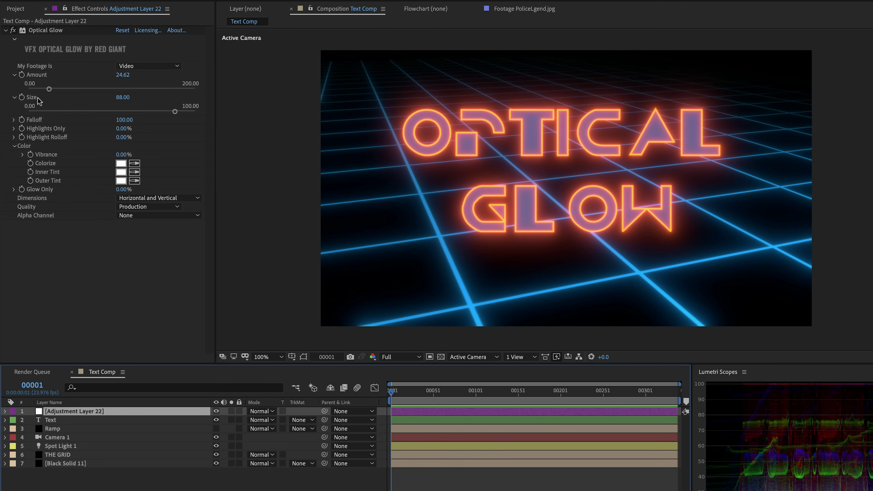
{"action": "left_click", "coordinate": [49, 31]}
{"action": "left_click", "coordinate": [13, 31]}
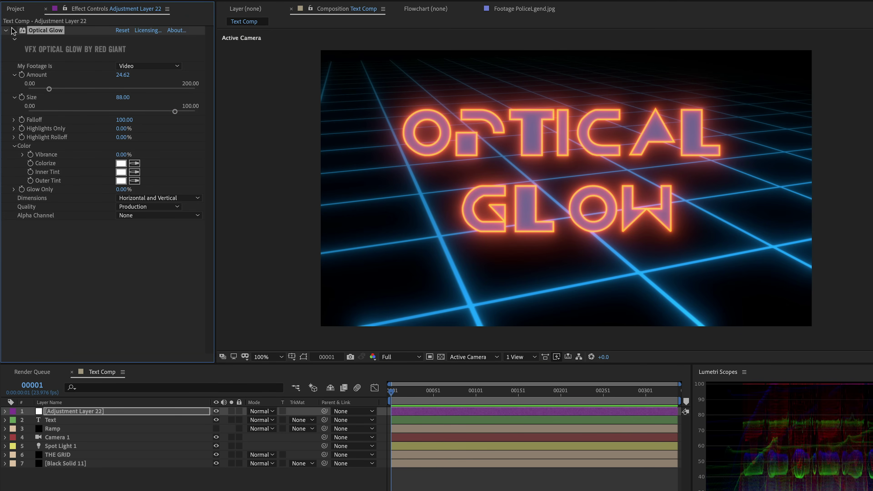
{"action": "key", "text": "ctrl+space"}
{"action": "type", "text": "glow"}
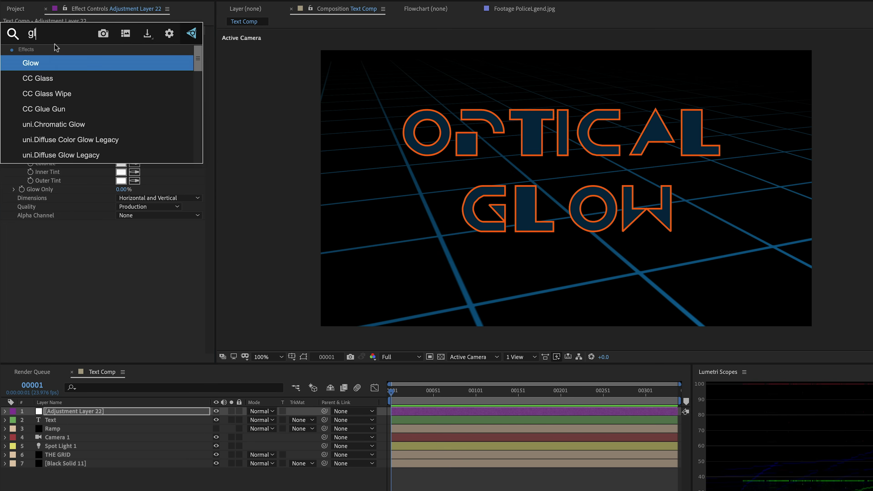
{"action": "key", "text": "Return"}
{"action": "scroll", "coordinate": [65, 210], "scroll_direction": "up", "scroll_amount": 2}
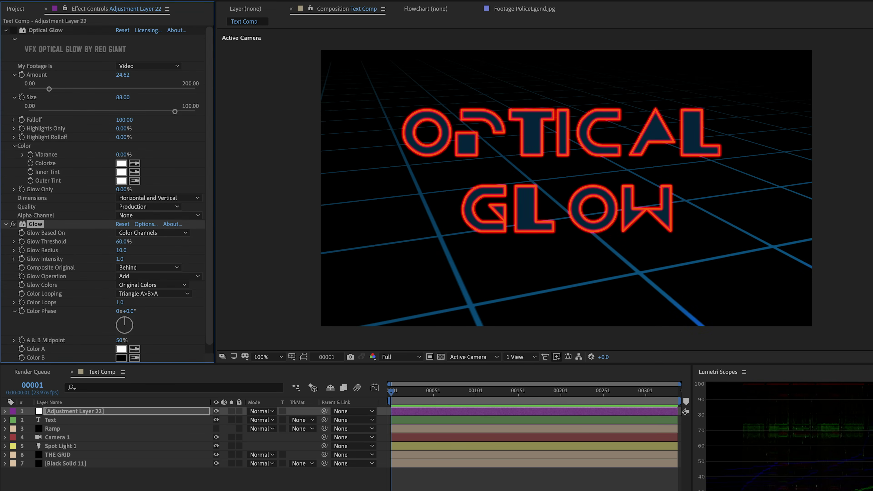
{"action": "left_click", "coordinate": [5, 32]}
Step: Create a 10 × 1080 px white (#FFFFFF) solid and place it below the adjustment layer
{"action": "key", "text": "ctrl+y"}
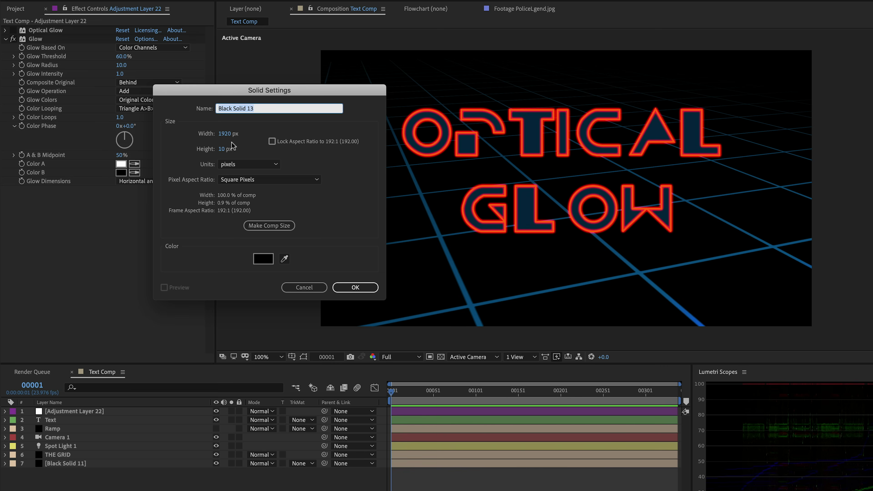
{"action": "key", "text": "Tab"}
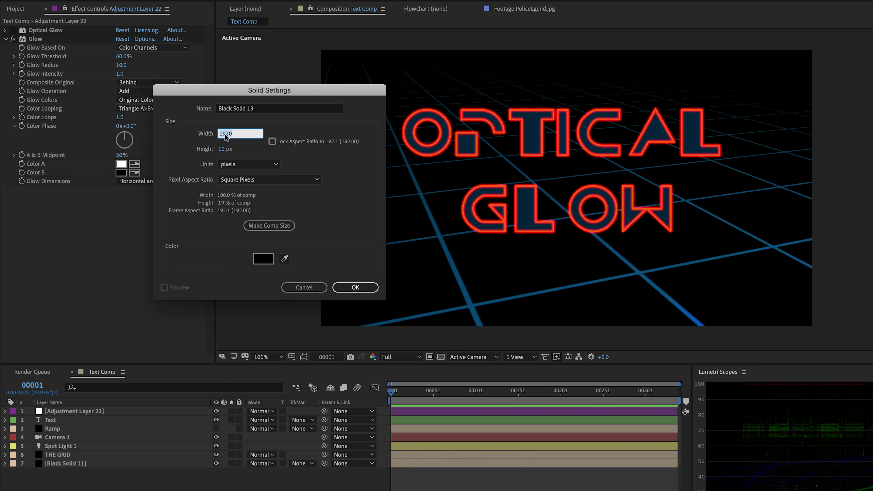
{"action": "type", "text": "10"}
{"action": "key", "text": "Tab"}
{"action": "type", "text": "1080"}
{"action": "key", "text": "Tab"}
{"action": "left_click", "coordinate": [263, 258]}
{"action": "type", "text": "ffffff"}
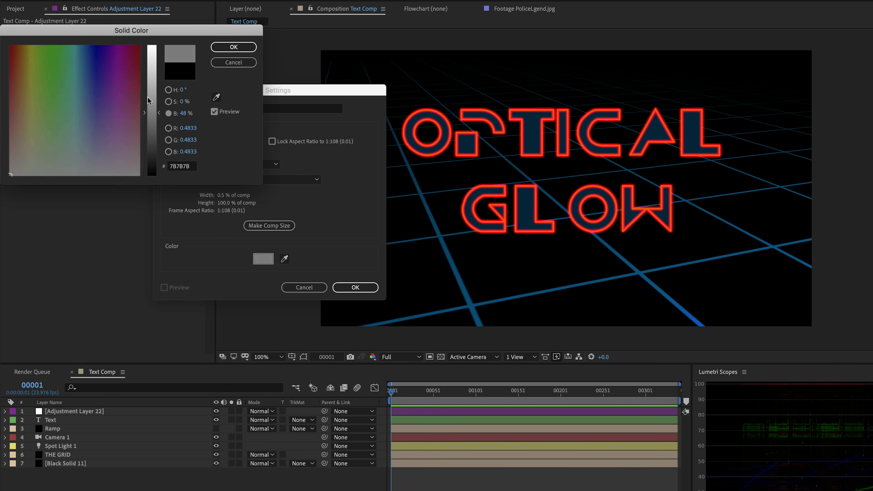
{"action": "key", "text": "Return"}
{"action": "left_click", "coordinate": [358, 287]}
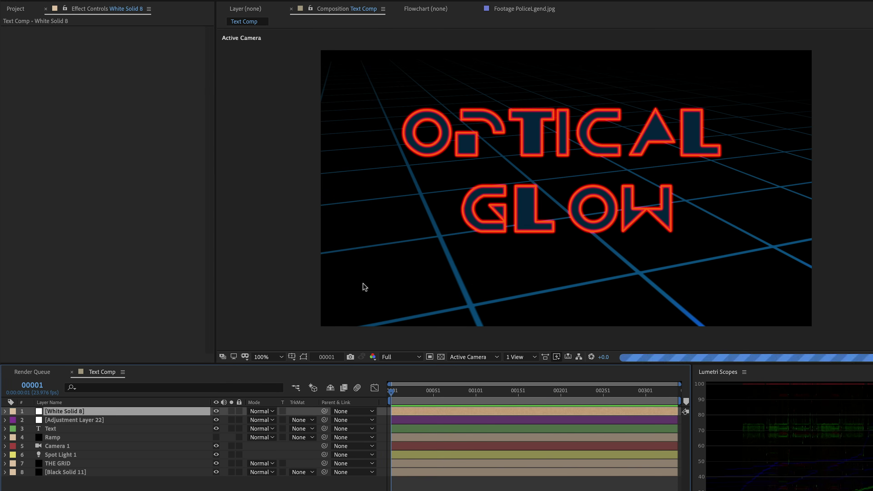
{"action": "left_click_drag", "start_coordinate": [101, 411], "coordinate": [68, 424]}
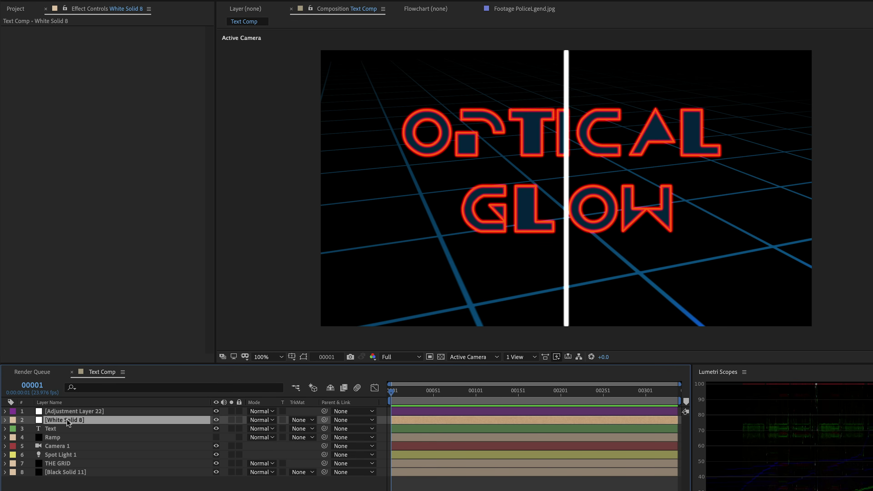
{"action": "left_click", "coordinate": [72, 412]}
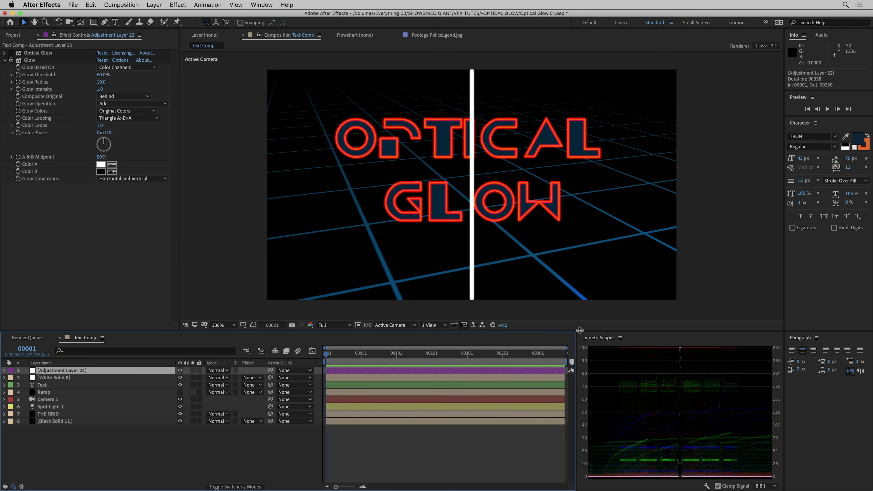
Step: Hide the Text, Ramp, Camera 1, Spot Light 1 and THE GRID layers; set Glow Radius 145, Intensity 4.5
{"action": "left_click_drag", "start_coordinate": [579, 330], "coordinate": [579, 258]}
{"action": "left_click_drag", "start_coordinate": [576, 298], "coordinate": [496, 314]}
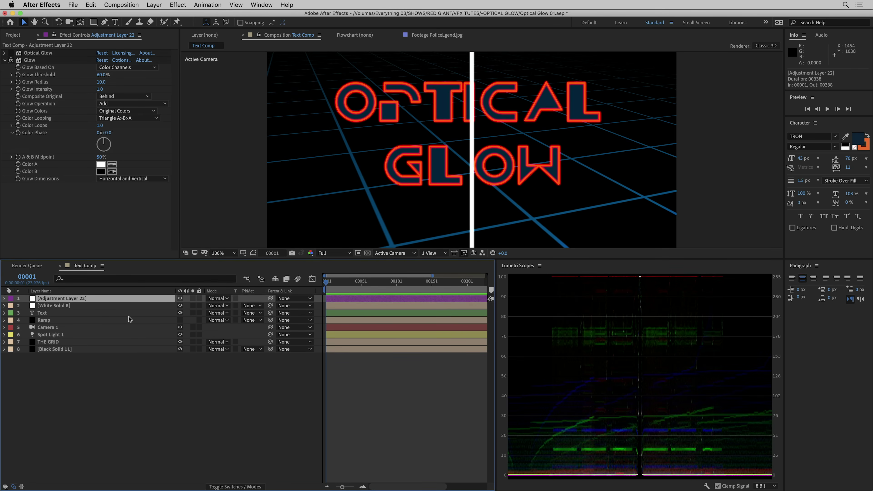
{"action": "left_click_drag", "start_coordinate": [180, 313], "coordinate": [180, 343]}
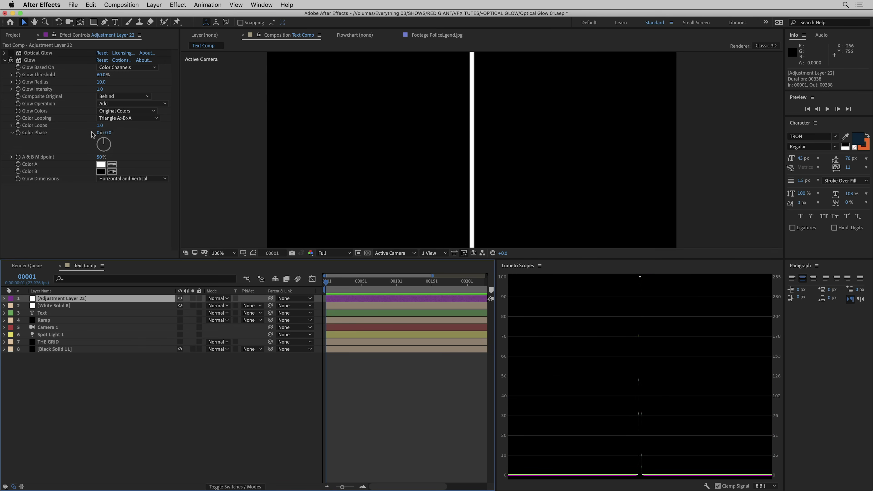
{"action": "left_click_drag", "start_coordinate": [101, 82], "coordinate": [169, 90]}
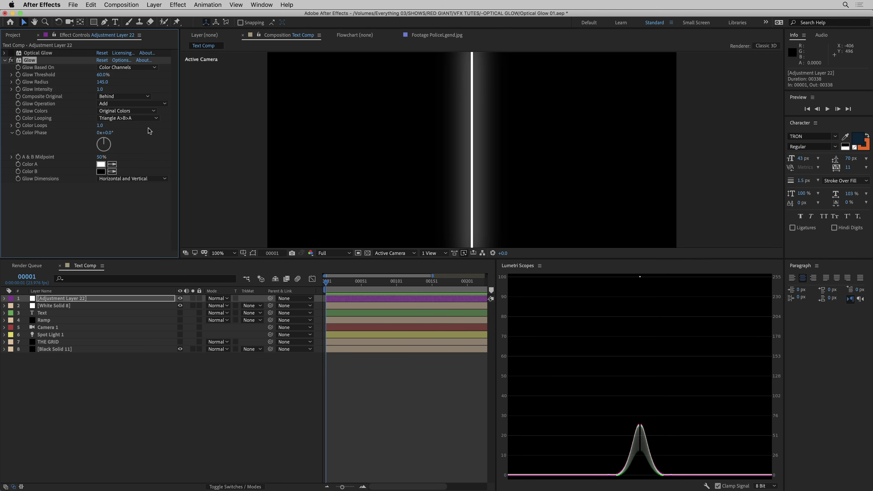
{"action": "left_click_drag", "start_coordinate": [100, 91], "coordinate": [242, 78]}
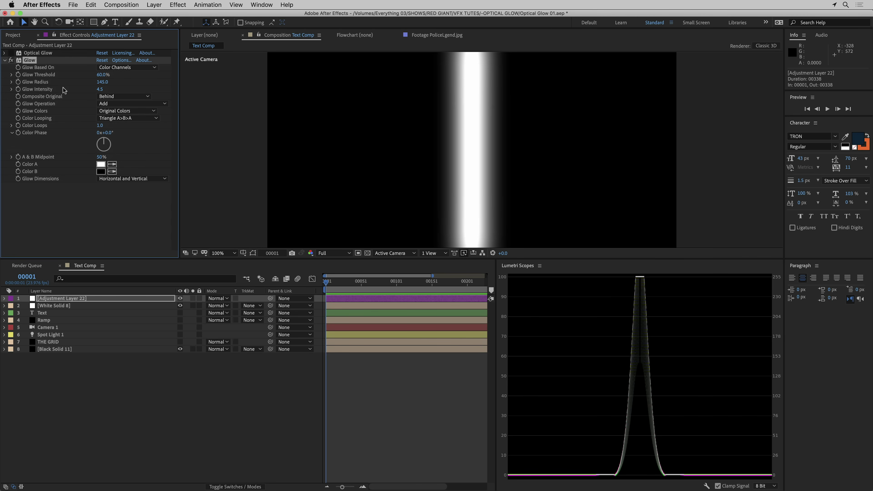
Step: Delete the standard Glow and enable Optical Glow with Amount 52.31 and Size 84.92
{"action": "key", "text": "Delete"}
{"action": "left_click", "coordinate": [10, 53]}
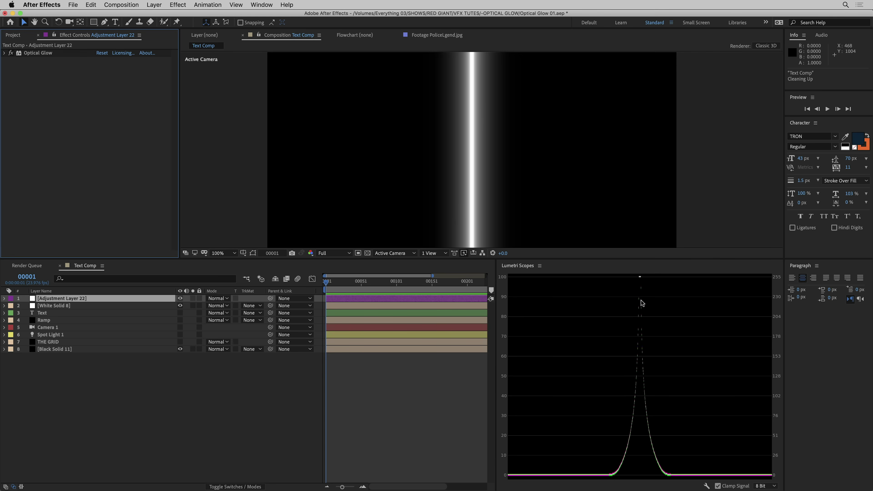
{"action": "left_click", "coordinate": [38, 53]}
{"action": "left_click", "coordinate": [5, 53]}
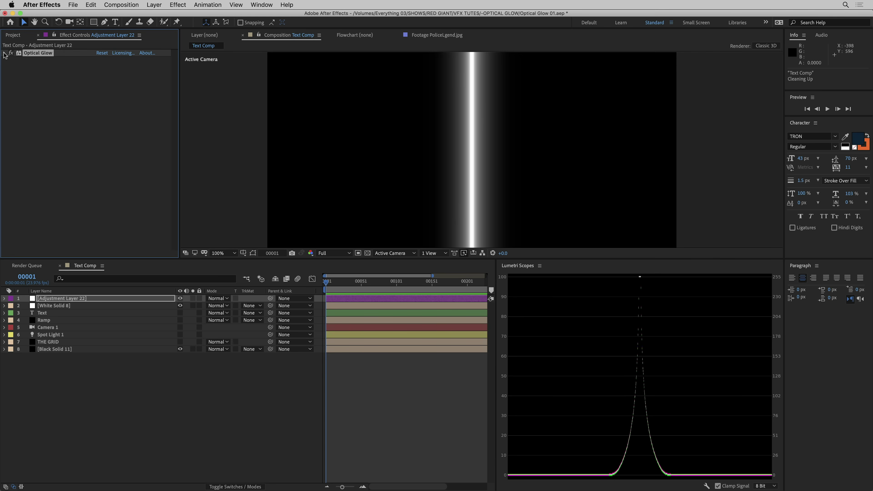
{"action": "mouse_move", "coordinate": [40, 103]}
{"action": "left_mouse_down"}
{"action": "mouse_move", "coordinate": [29, 102]}
{"action": "mouse_move", "coordinate": [54, 102]}
{"action": "left_mouse_up"}
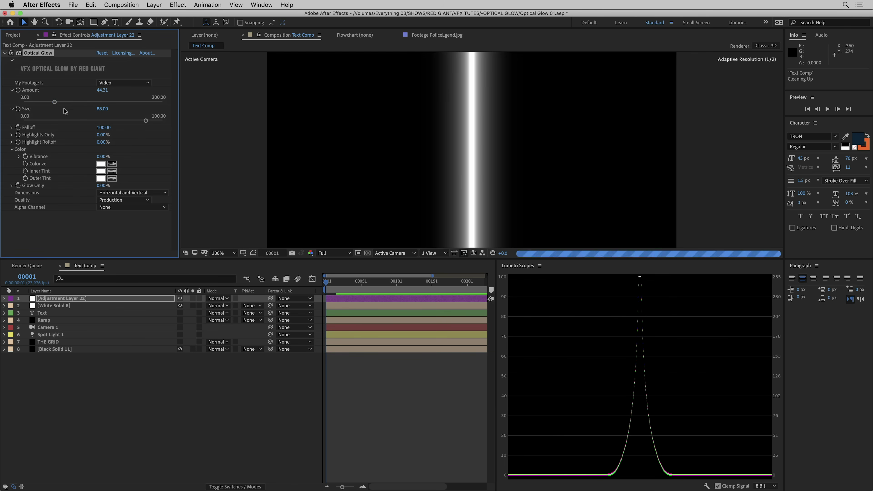
{"action": "mouse_move", "coordinate": [146, 120]}
{"action": "left_mouse_down"}
{"action": "mouse_move", "coordinate": [68, 121]}
{"action": "mouse_move", "coordinate": [132, 121]}
{"action": "left_mouse_up"}
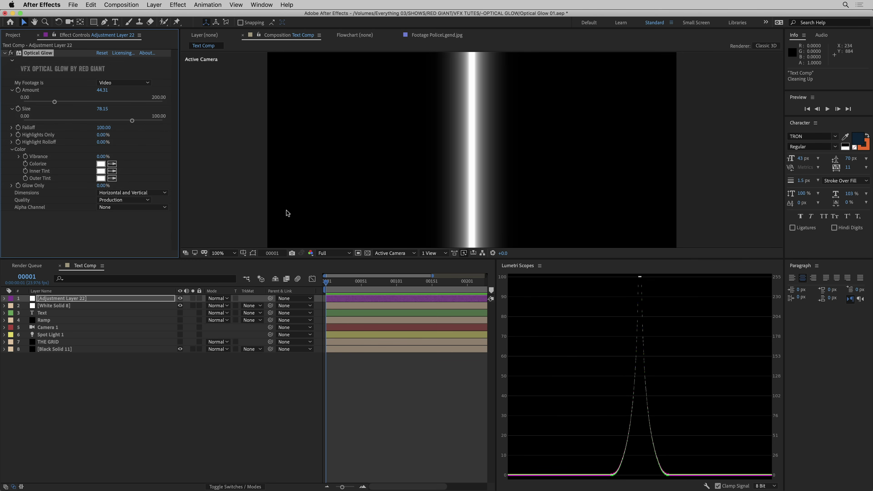
{"action": "left_click_drag", "start_coordinate": [133, 120], "coordinate": [142, 121]}
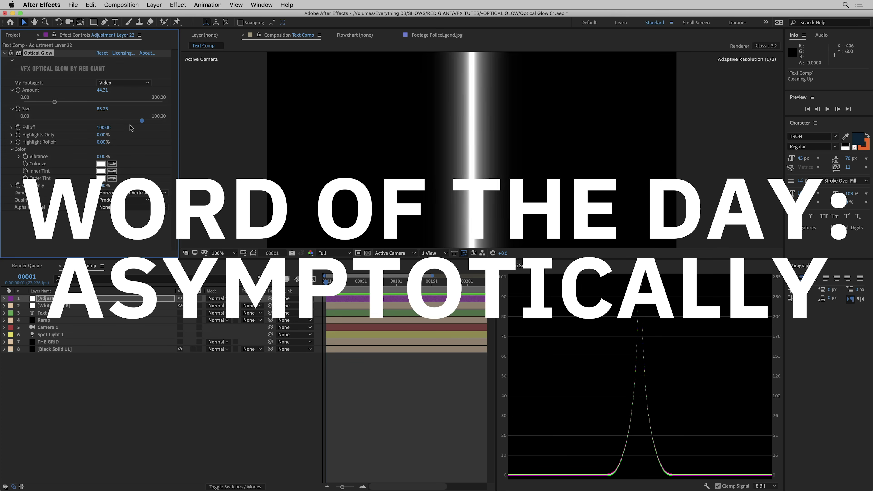
{"action": "left_click_drag", "start_coordinate": [55, 102], "coordinate": [60, 104]}
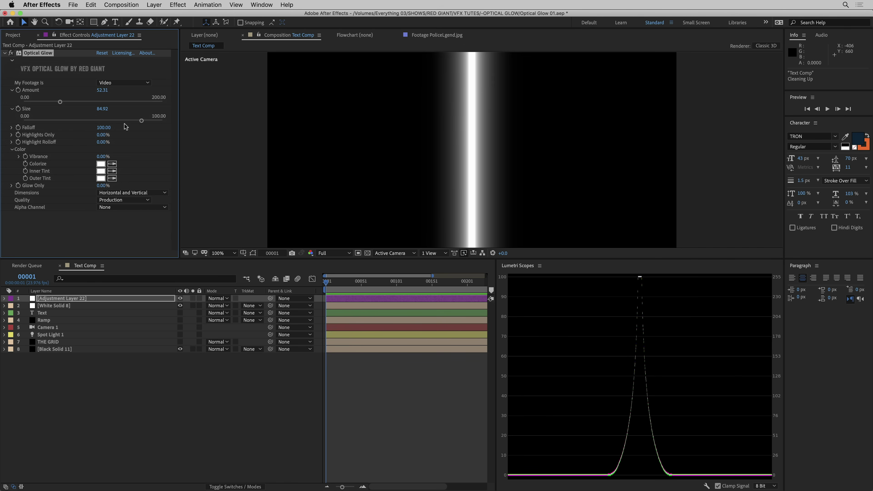
Step: Try Optical Glow Falloff values down to 0, then set Falloff to 100
{"action": "left_click", "coordinate": [11, 128]}
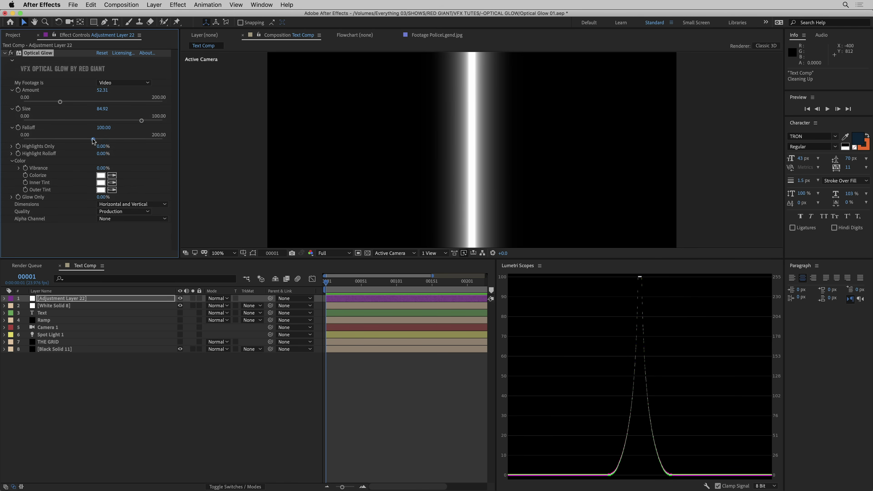
{"action": "left_click_drag", "start_coordinate": [94, 140], "coordinate": [22, 139]}
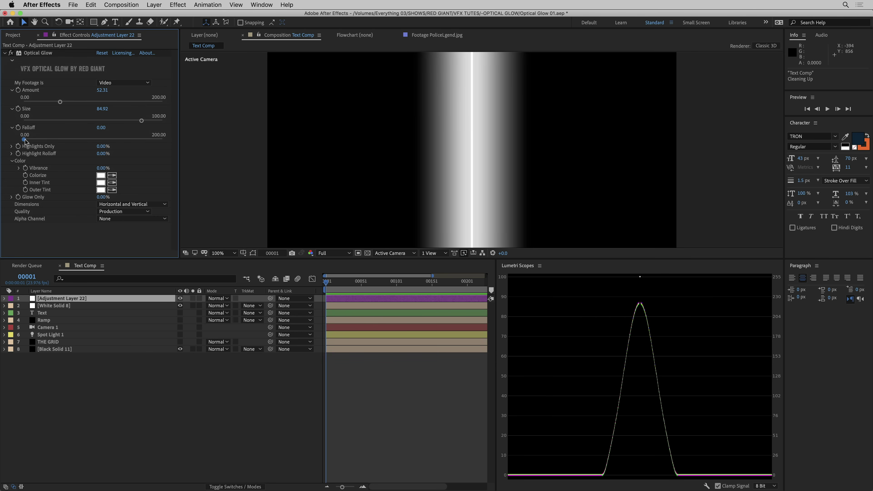
{"action": "left_click_drag", "start_coordinate": [24, 139], "coordinate": [92, 149]}
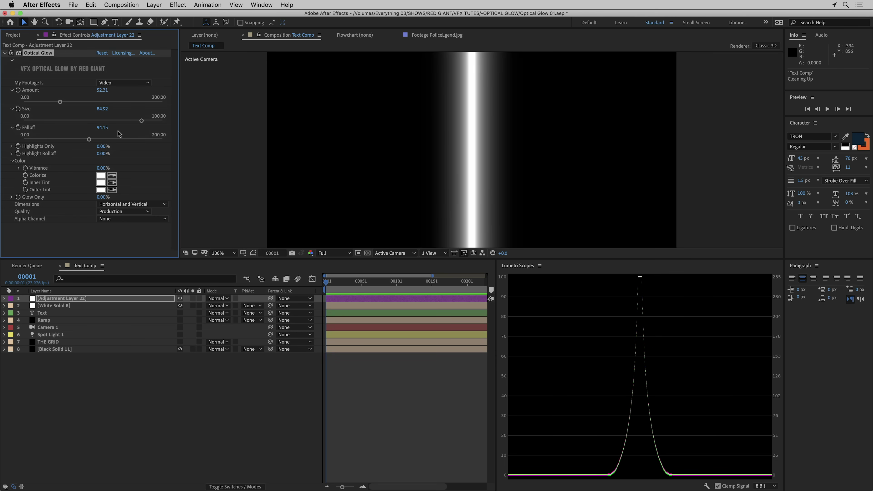
{"action": "left_click", "coordinate": [103, 128]}
{"action": "type", "text": "100"}
{"action": "key", "text": "Return"}
Step: Delete the white test solid and magnify the composition view to 200%
{"action": "left_click", "coordinate": [88, 306]}
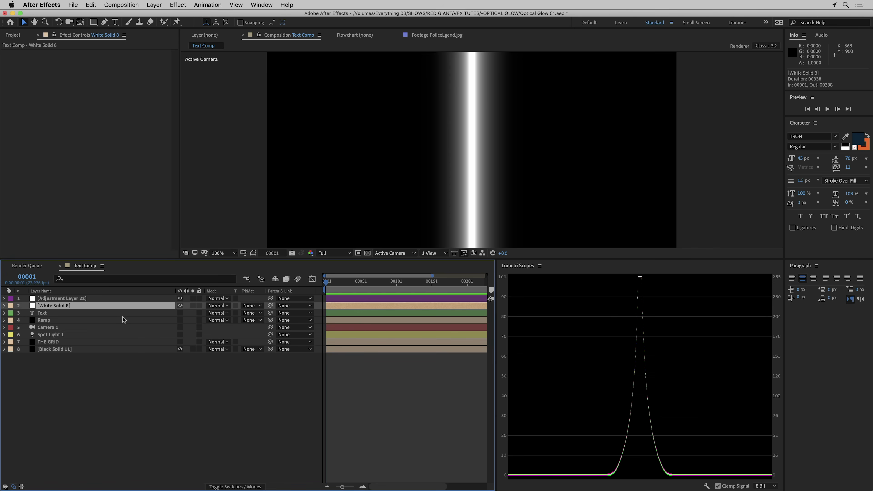
{"action": "key", "text": "Delete"}
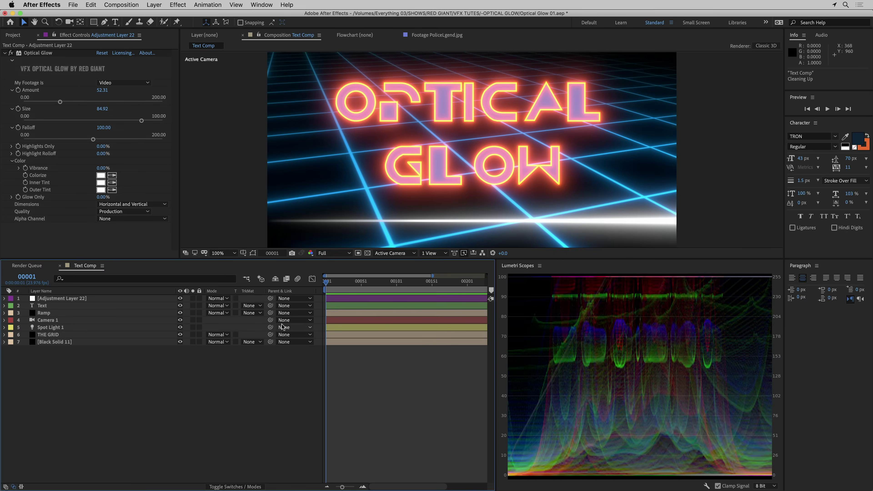
{"action": "key", "text": "period"}
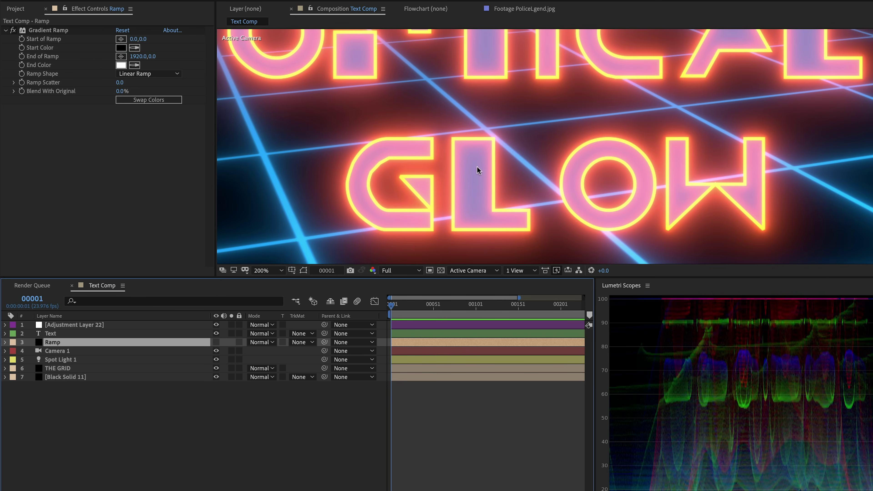
Step: Rename the adjustment layer to Glow
{"action": "left_click", "coordinate": [78, 328]}
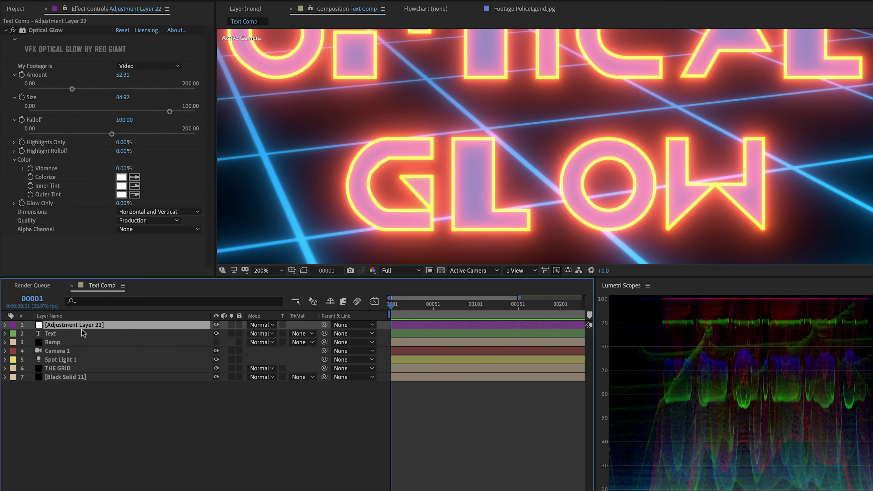
{"action": "key", "text": "Return"}
{"action": "type", "text": "Glow"}
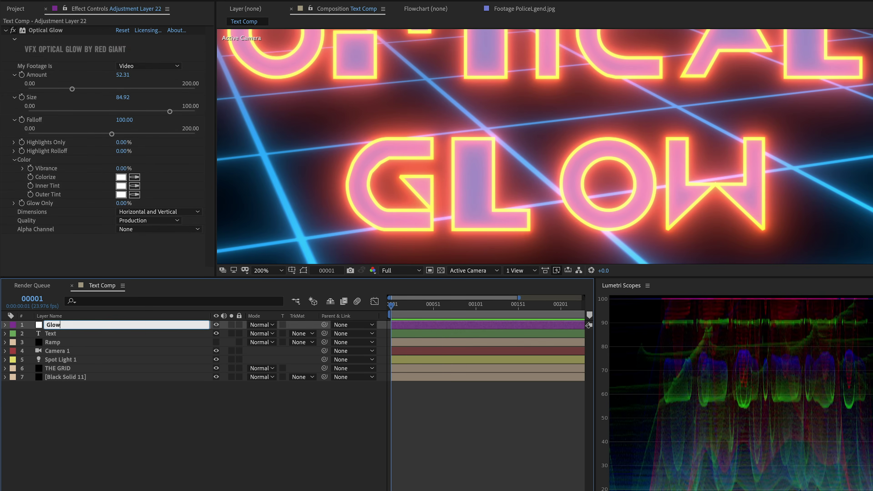
{"action": "key", "text": "Return"}
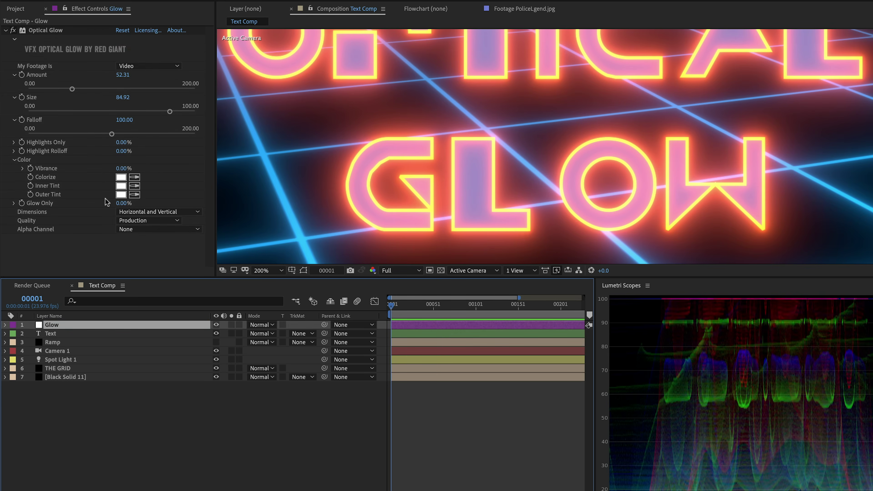
Step: Compare Optical Glow on and off, then set Highlights Only to 29.54%
{"action": "left_click", "coordinate": [14, 143]}
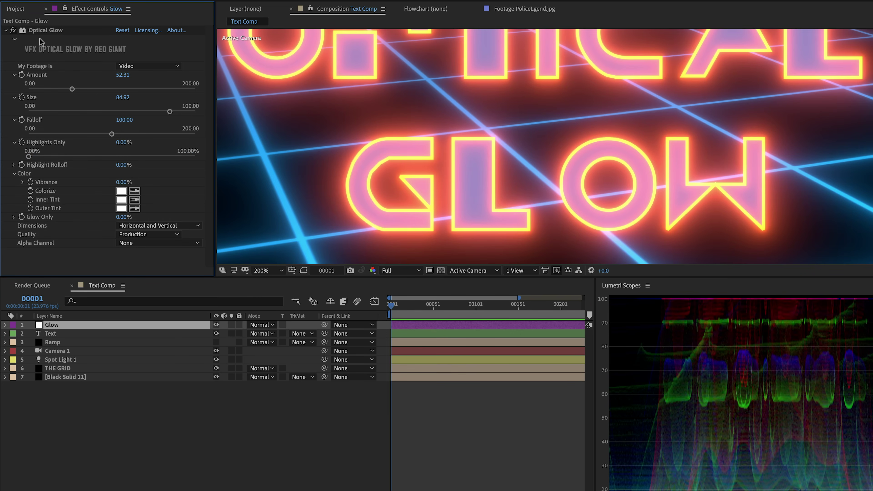
{"action": "left_click", "coordinate": [12, 30]}
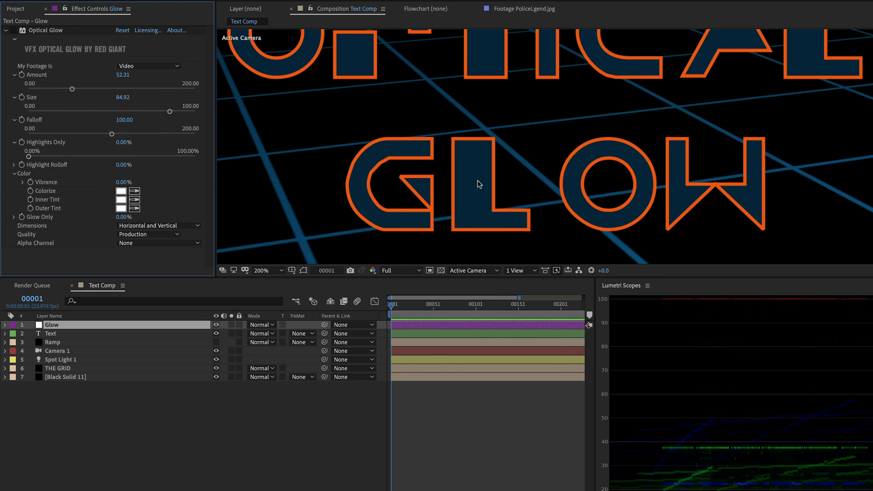
{"action": "scroll", "coordinate": [480, 184], "scroll_direction": "down", "scroll_amount": 4}
{"action": "scroll", "coordinate": [479, 184], "scroll_direction": "up", "scroll_amount": 4}
{"action": "left_click", "coordinate": [13, 30]}
{"action": "left_click_drag", "start_coordinate": [30, 157], "coordinate": [90, 164]}
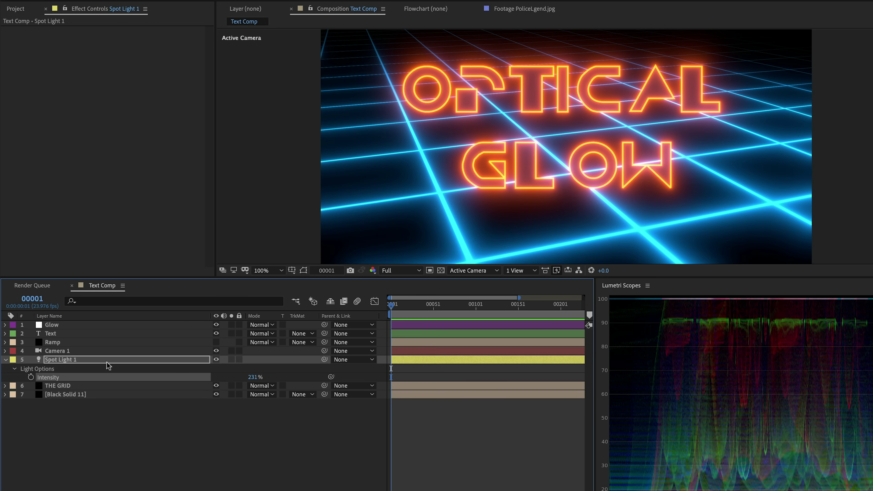
Step: Show and solo the Ramp and Glow layers with a larger composition preview
{"action": "left_click", "coordinate": [189, 343]}
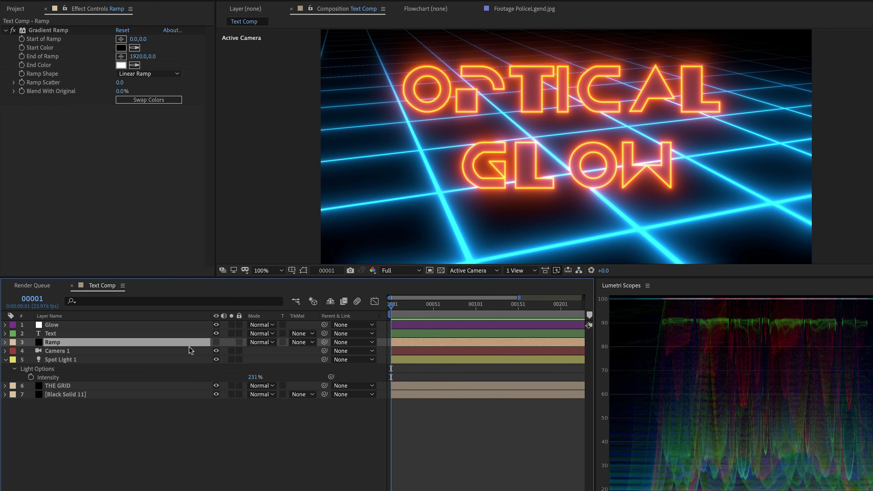
{"action": "left_click", "coordinate": [216, 342]}
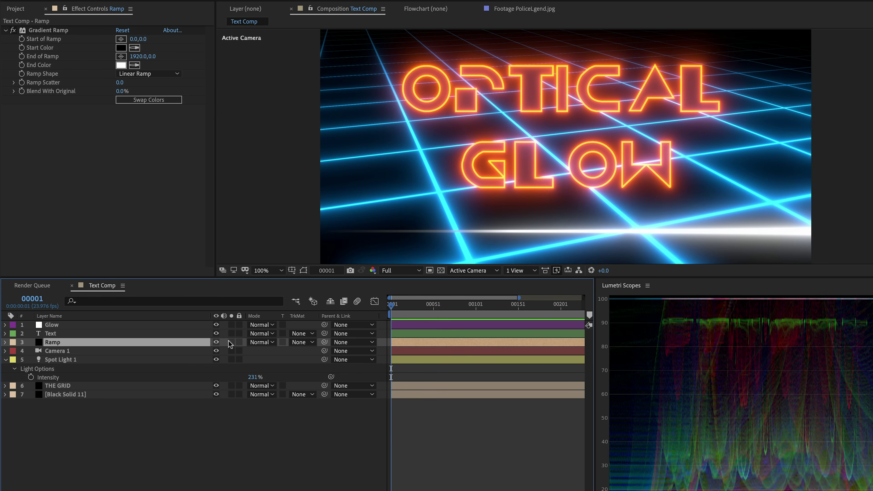
{"action": "left_click", "coordinate": [231, 342]}
{"action": "left_click_drag", "start_coordinate": [292, 278], "coordinate": [293, 386]}
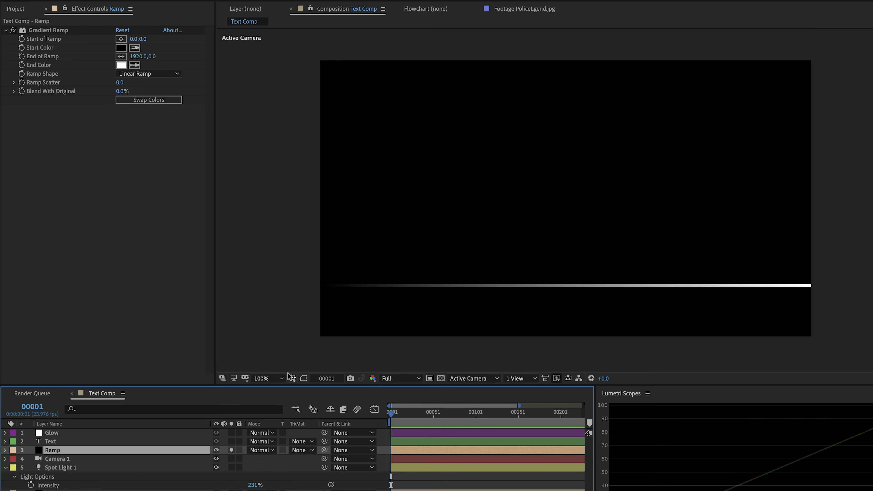
{"action": "left_click", "coordinate": [231, 433]}
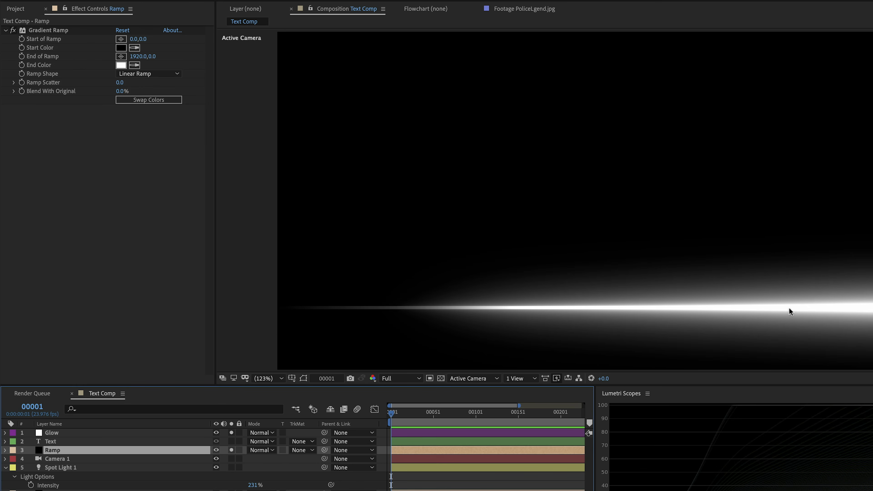
{"action": "left_click", "coordinate": [55, 424]}
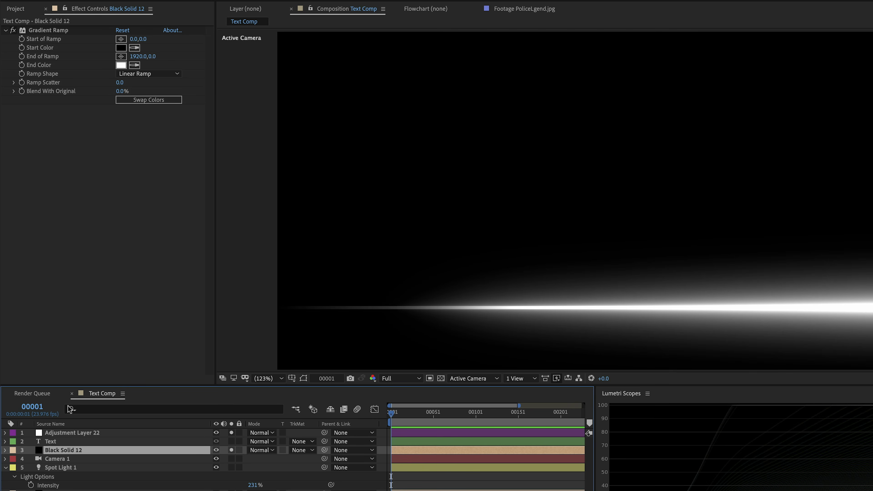
{"action": "left_click", "coordinate": [67, 423]}
{"action": "left_click", "coordinate": [74, 434]}
Step: Test Highlights Only from 0% to above 100%, ending at 32.92%
{"action": "left_click_drag", "start_coordinate": [89, 157], "coordinate": [191, 172]}
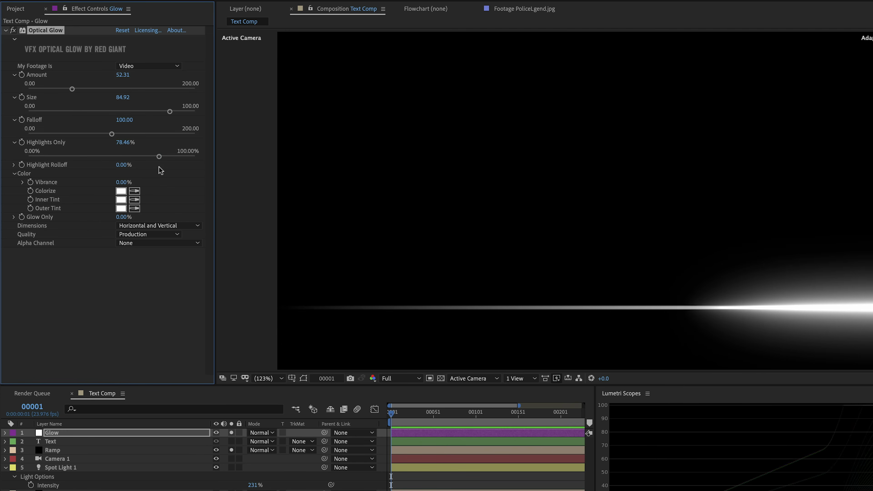
{"action": "left_click_drag", "start_coordinate": [134, 142], "coordinate": [152, 151]}
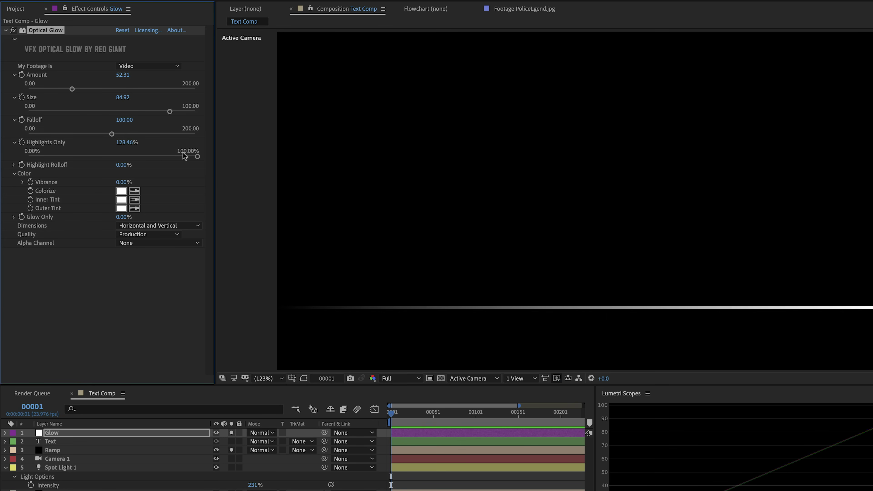
{"action": "left_click_drag", "start_coordinate": [185, 157], "coordinate": [132, 157]}
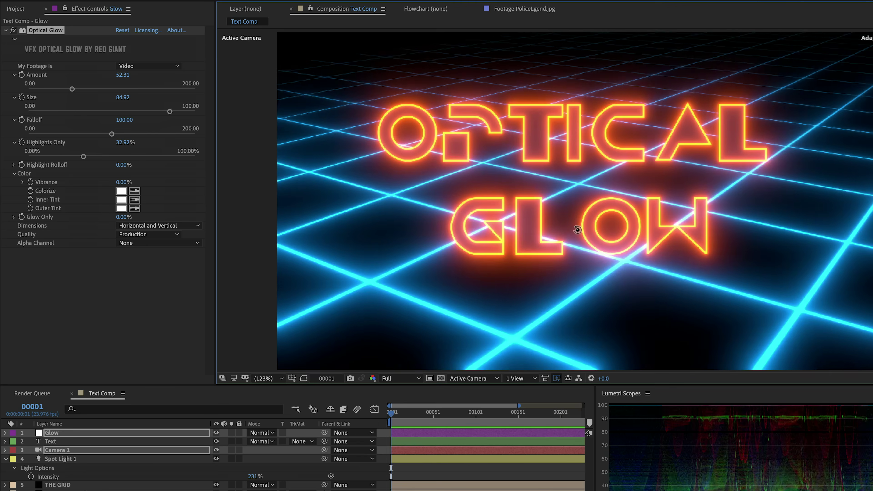
{"action": "left_click_drag", "start_coordinate": [639, 224], "coordinate": [312, 230]}
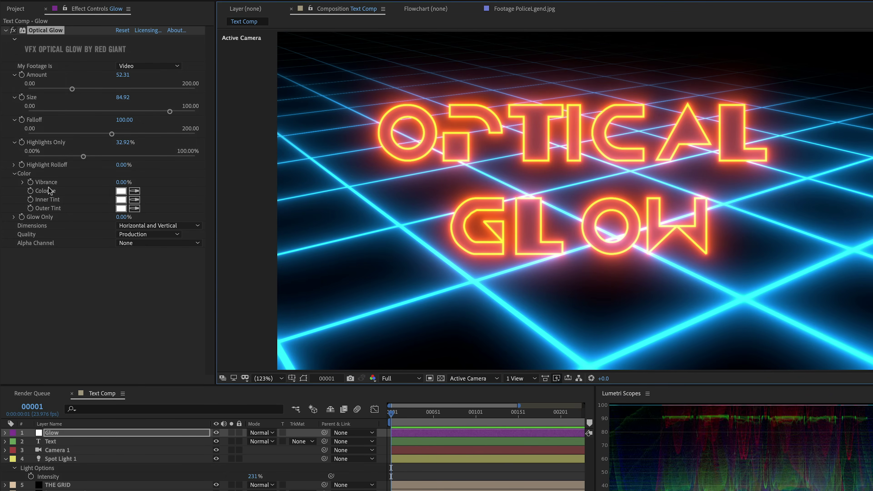
Step: Try raising Vibrance to about 40%, then return it to 0%
{"action": "left_click", "coordinate": [23, 183]}
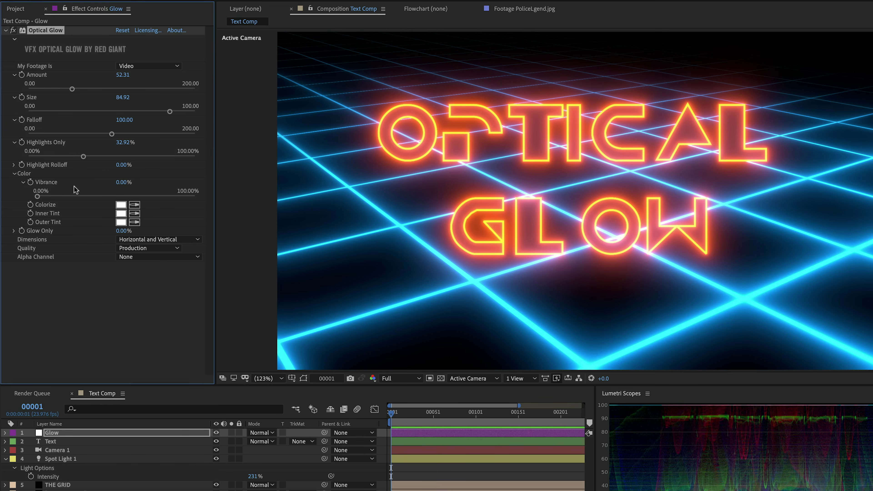
{"action": "left_click_drag", "start_coordinate": [34, 196], "coordinate": [115, 198]}
{"action": "left_click_drag", "start_coordinate": [48, 193], "coordinate": [30, 197]}
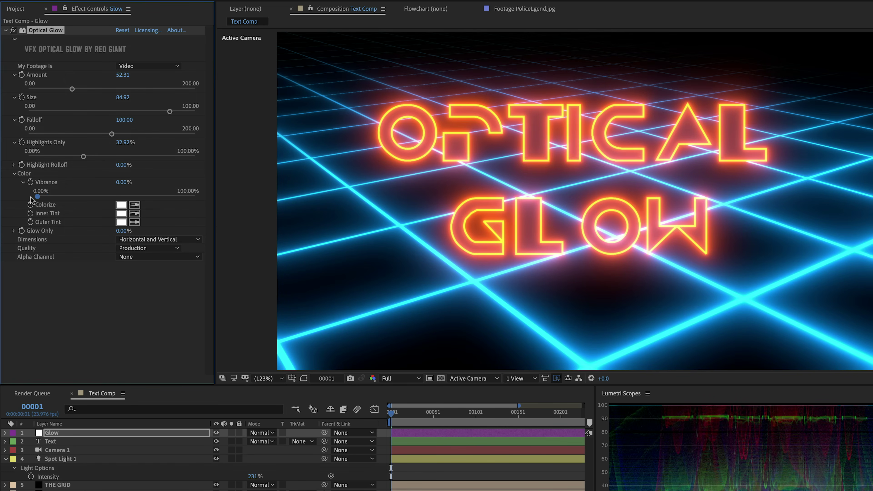
Step: Try orange-red and blue Colorize colours, undo back to white, and begin a new solid
{"action": "left_click", "coordinate": [121, 205]}
{"action": "left_click", "coordinate": [15, 49]}
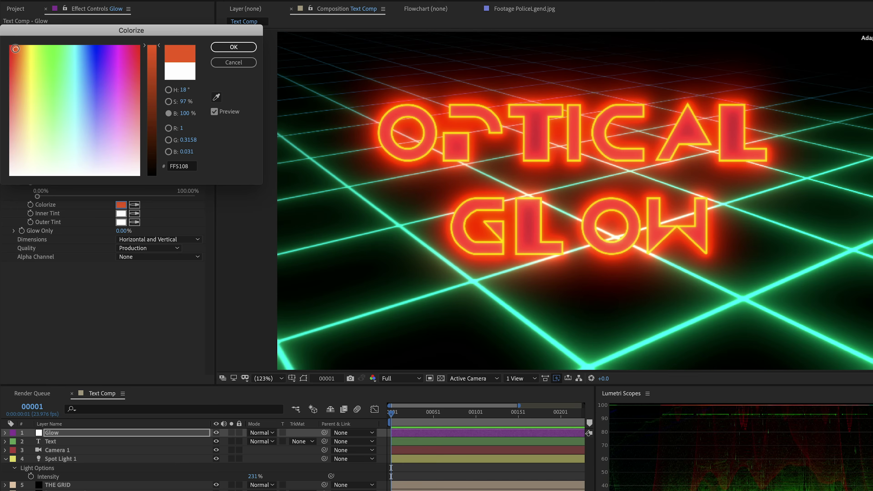
{"action": "left_click", "coordinate": [91, 53]}
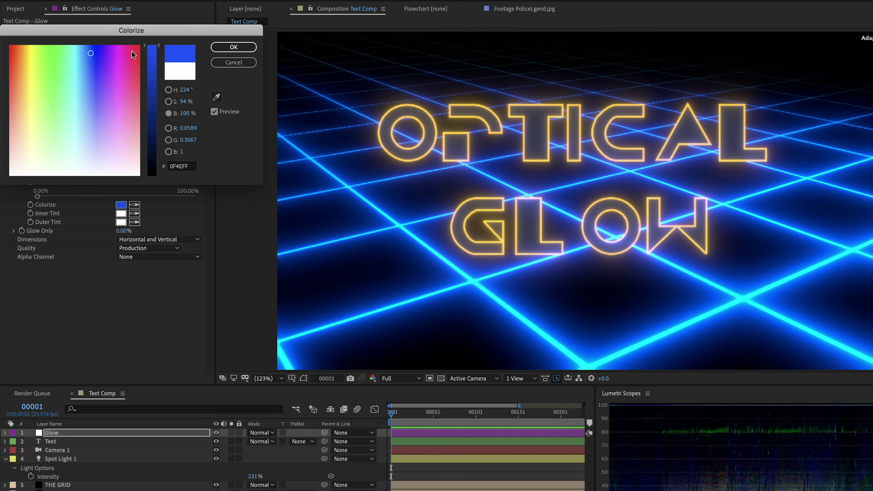
{"action": "key", "text": "Return"}
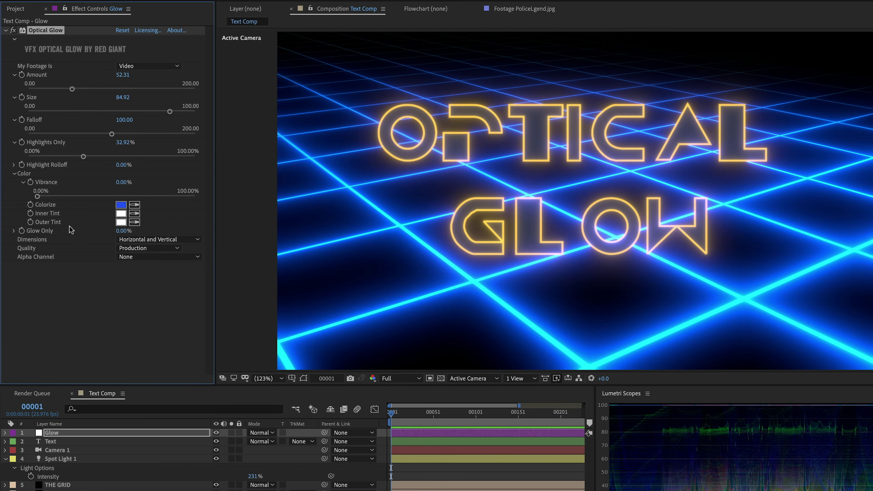
{"action": "key", "text": "ctrl+z"}
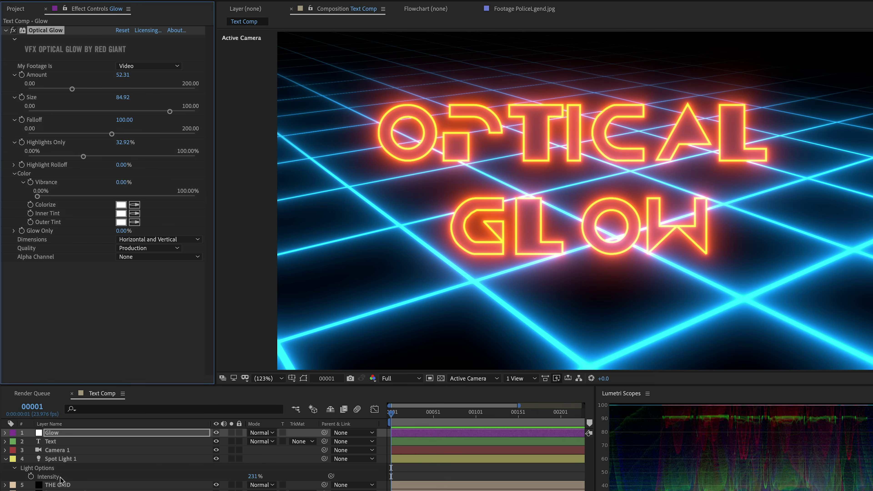
{"action": "key", "text": "ctrl+y"}
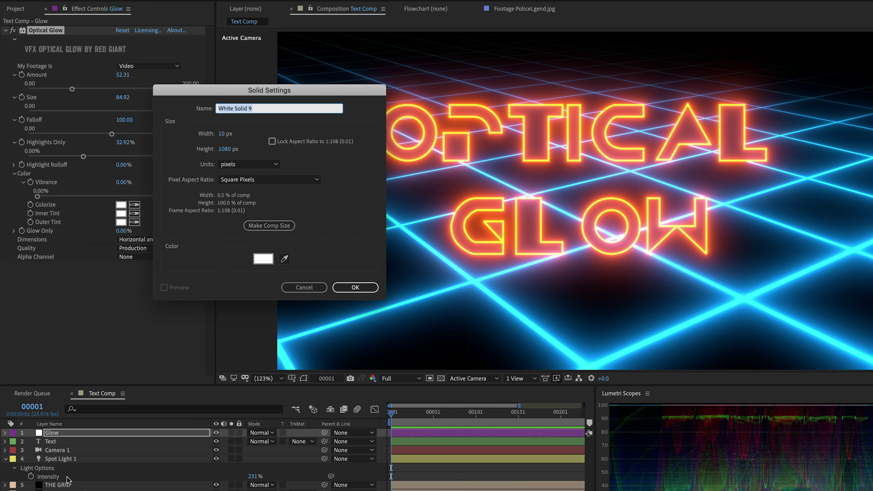
Step: Create the 10 px white solid, place it beneath the Glow layer, and reselect Glow
{"action": "left_click", "coordinate": [352, 290]}
{"action": "left_click_drag", "start_coordinate": [59, 433], "coordinate": [61, 447]}
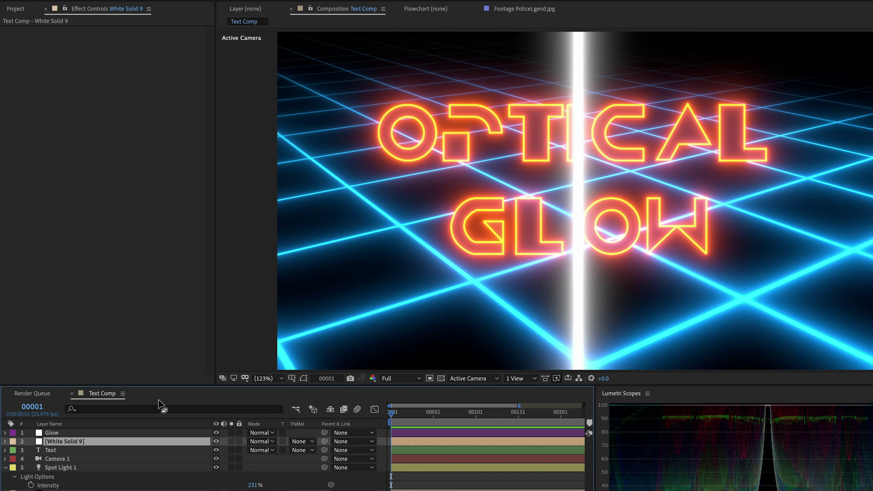
{"action": "left_click", "coordinate": [68, 433]}
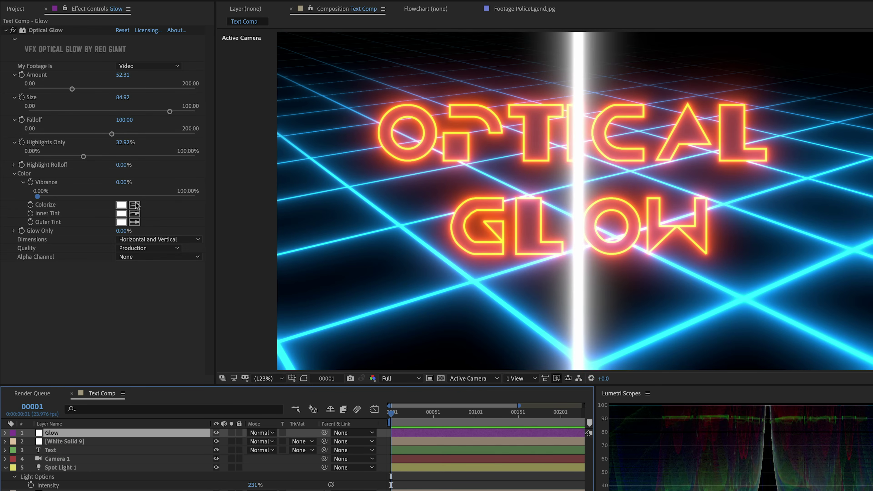
Step: Try a blue Inner Tint and a yellow-orange Outer Tint on Optical Glow
{"action": "left_click", "coordinate": [121, 214]}
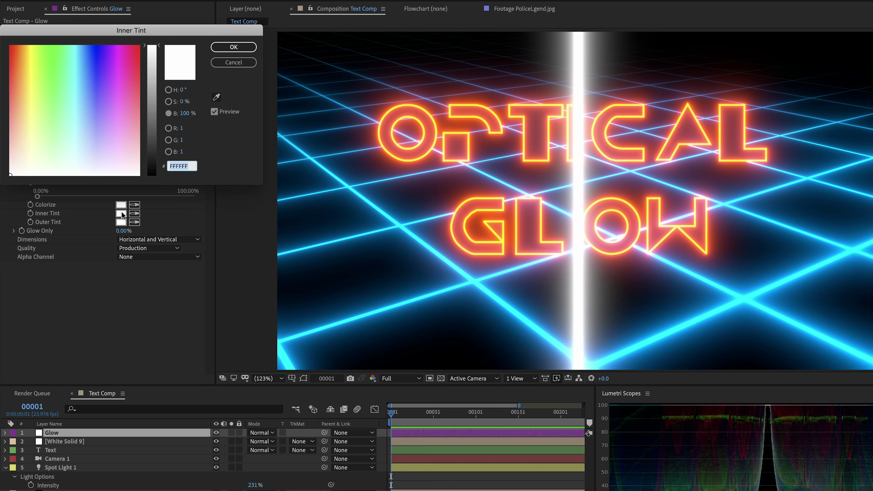
{"action": "left_click", "coordinate": [91, 51]}
{"action": "left_click", "coordinate": [242, 47]}
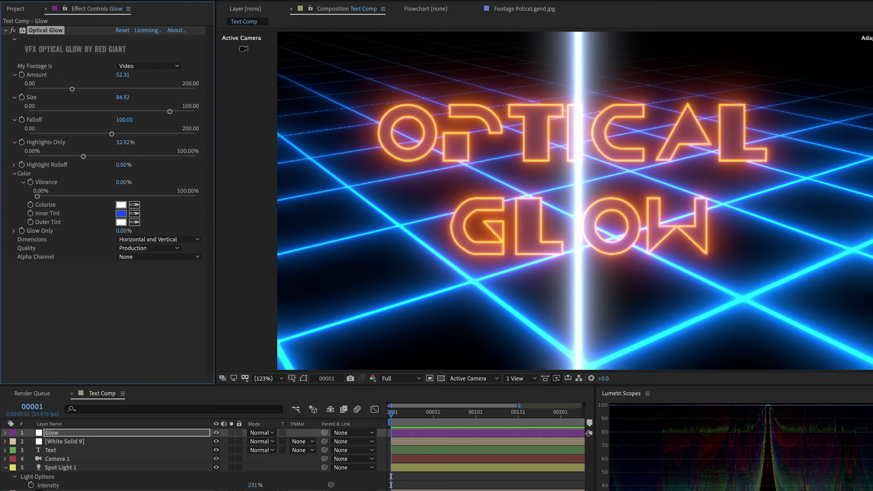
{"action": "left_click", "coordinate": [121, 222]}
{"action": "mouse_move", "coordinate": [15, 49]}
{"action": "left_mouse_down"}
{"action": "mouse_move", "coordinate": [25, 54]}
{"action": "mouse_move", "coordinate": [25, 99]}
{"action": "mouse_move", "coordinate": [27, 75]}
{"action": "left_mouse_up"}
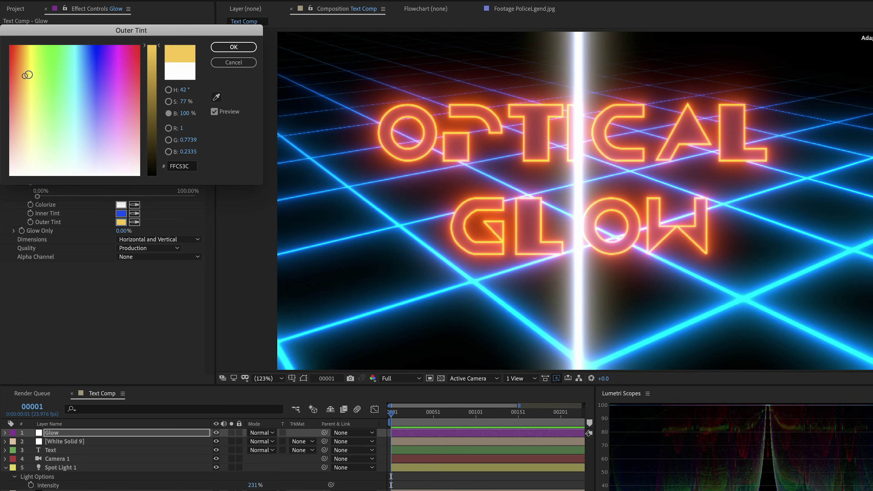
{"action": "key", "text": "Return"}
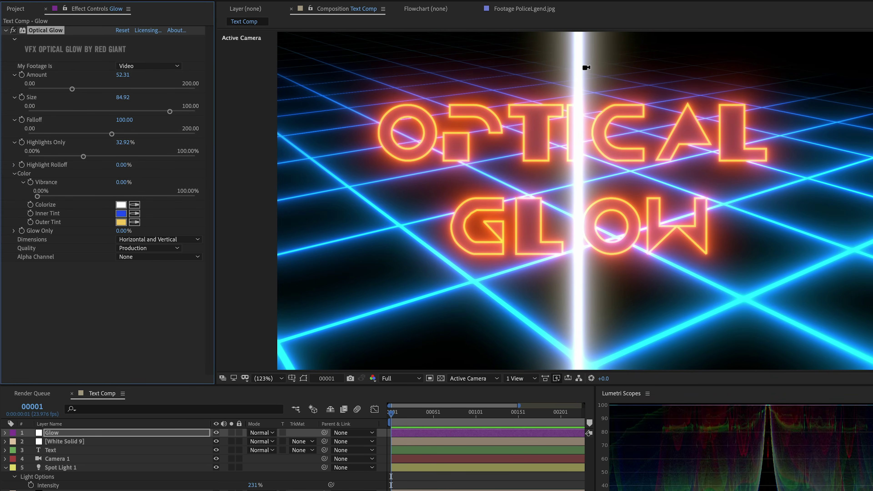
Step: Zoom to 400% on the beam and set Inner Tint to orange, Outer Tint to blue
{"action": "key", "text": "period"}
{"action": "key", "text": "period"}
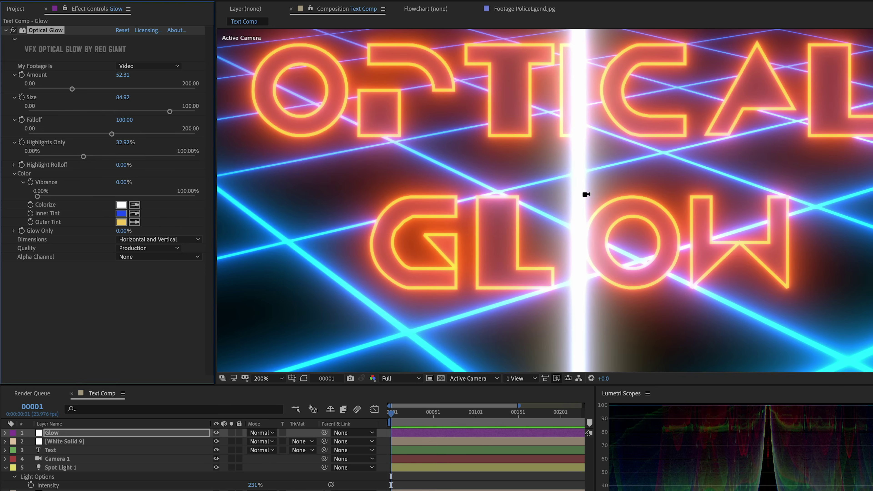
{"action": "scroll", "coordinate": [586, 194], "scroll_direction": "up", "scroll_amount": 5}
{"action": "key", "text": "period"}
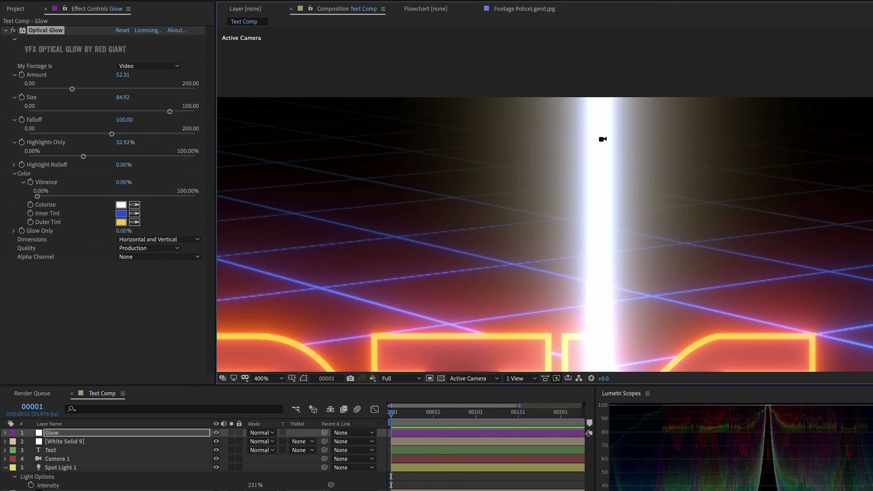
{"action": "left_click", "coordinate": [121, 214]}
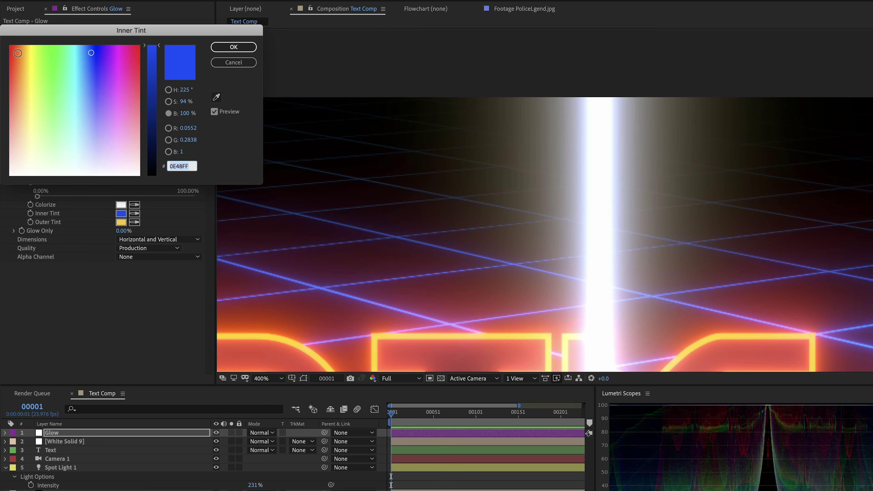
{"action": "left_click", "coordinate": [18, 52]}
{"action": "left_click", "coordinate": [233, 46]}
{"action": "left_click", "coordinate": [121, 222]}
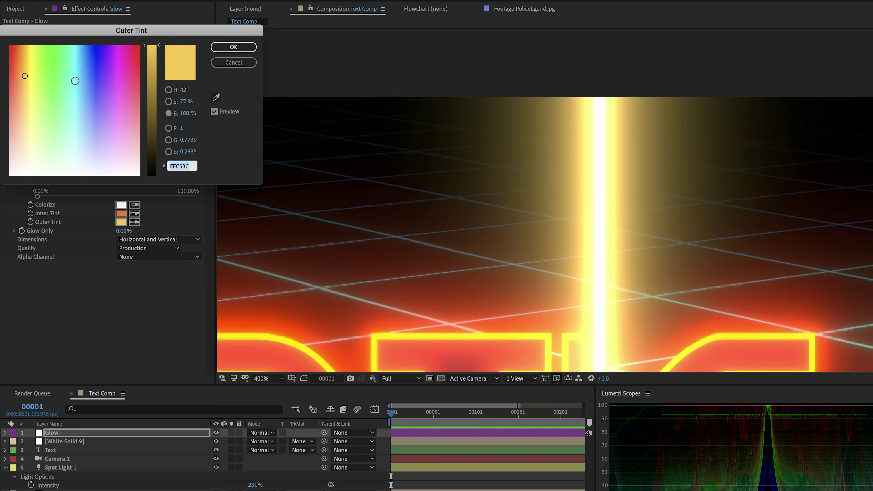
{"action": "left_click", "coordinate": [87, 55]}
{"action": "left_click", "coordinate": [234, 46]}
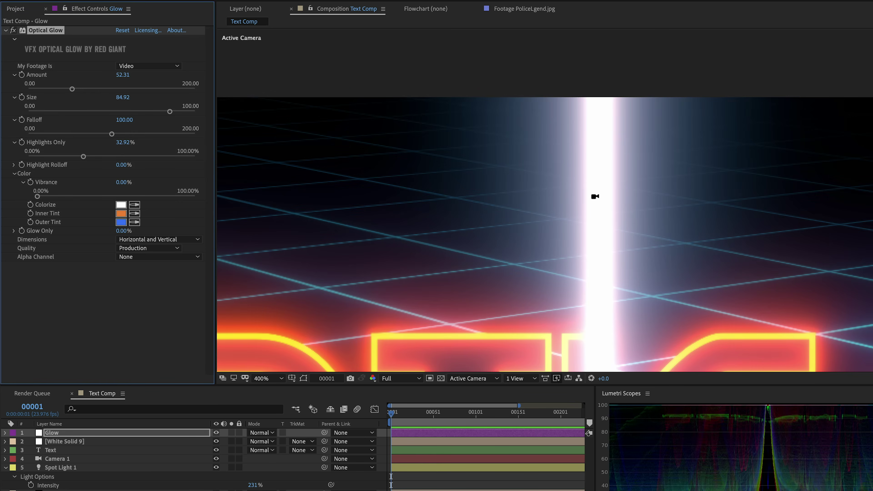
Step: Raise the glow Amount well above 52, try -3.1 viewer exposure, then reset exposure to +0.0
{"action": "scroll", "coordinate": [588, 189], "scroll_direction": "down", "scroll_amount": 1}
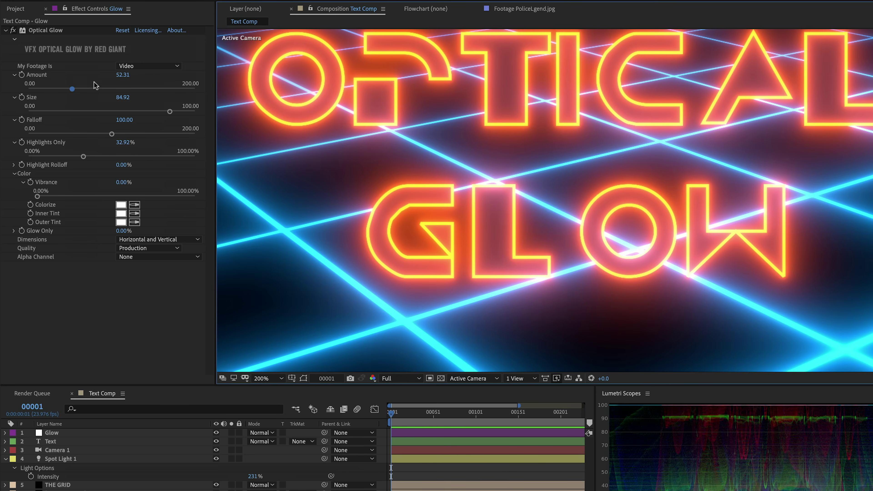
{"action": "left_click_drag", "start_coordinate": [72, 89], "coordinate": [169, 94]}
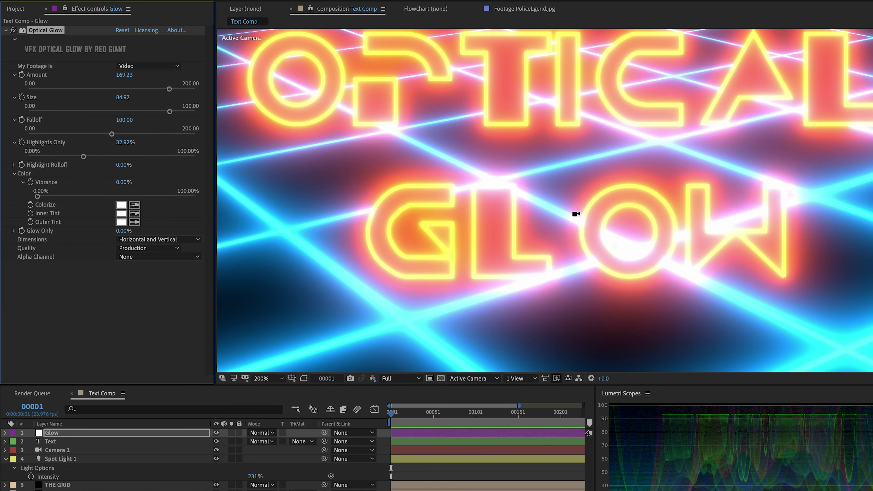
{"action": "scroll", "coordinate": [563, 195], "scroll_direction": "down", "scroll_amount": 3}
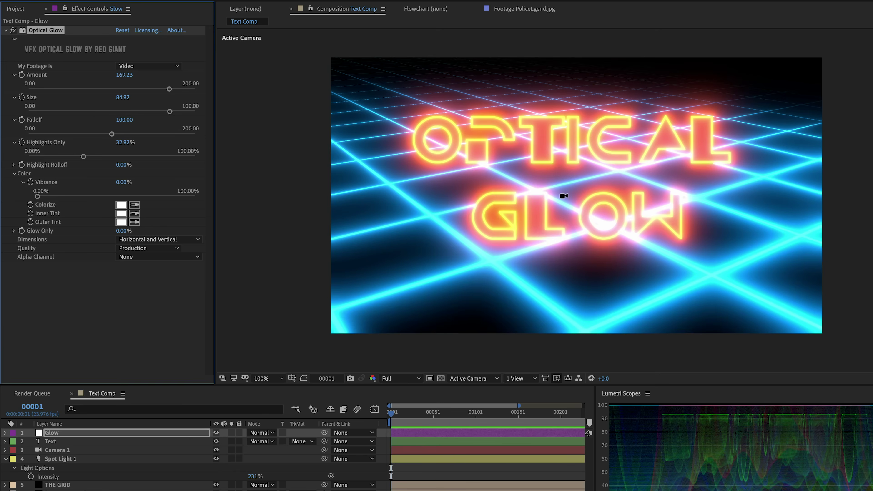
{"action": "scroll", "coordinate": [563, 196], "scroll_direction": "up", "scroll_amount": 3}
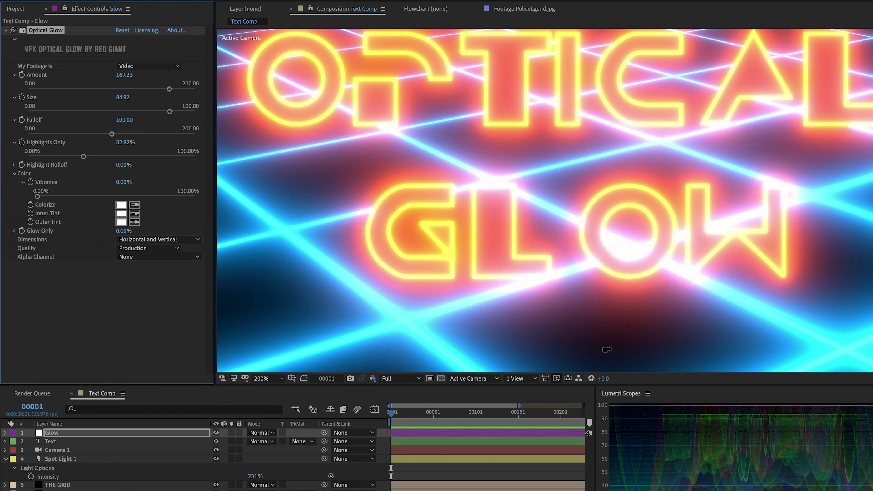
{"action": "left_click_drag", "start_coordinate": [601, 375], "coordinate": [581, 381]}
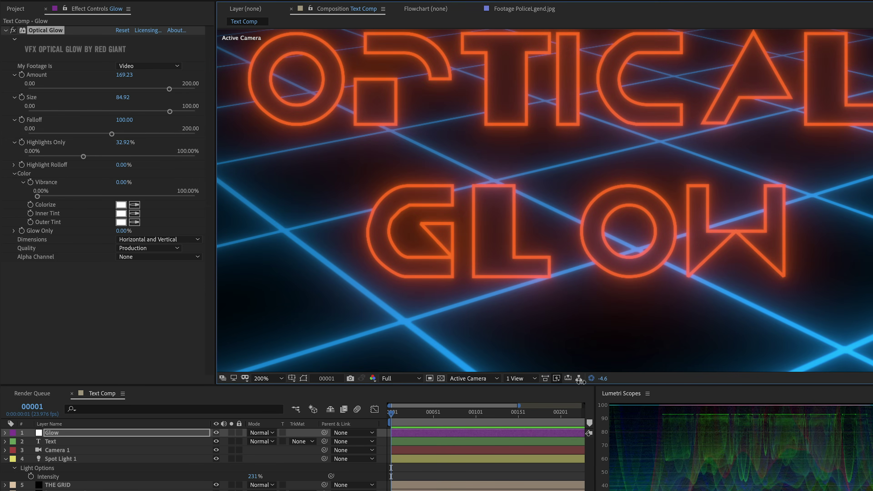
{"action": "left_click", "coordinate": [591, 379]}
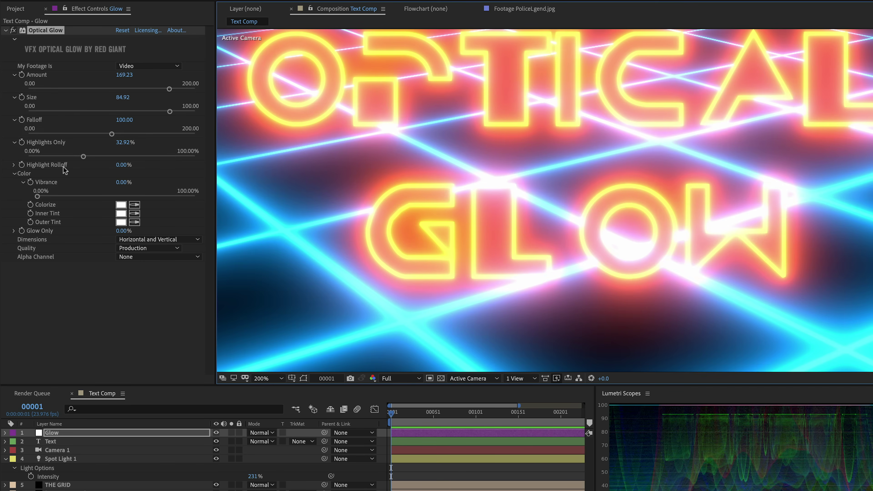
Step: Push Highlight Rolloff up with its slider, then type it back to 0%
{"action": "left_click", "coordinate": [14, 165]}
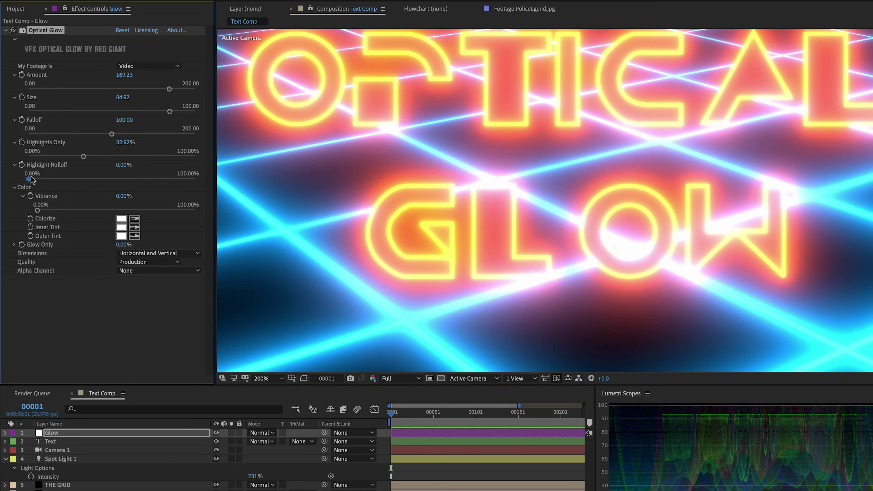
{"action": "left_click_drag", "start_coordinate": [29, 179], "coordinate": [126, 180]}
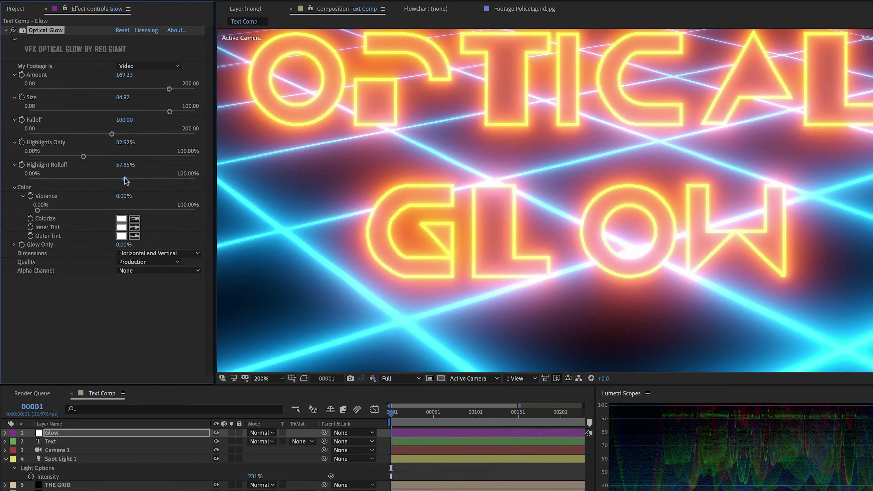
{"action": "scroll", "coordinate": [476, 229], "scroll_direction": "down", "scroll_amount": 2}
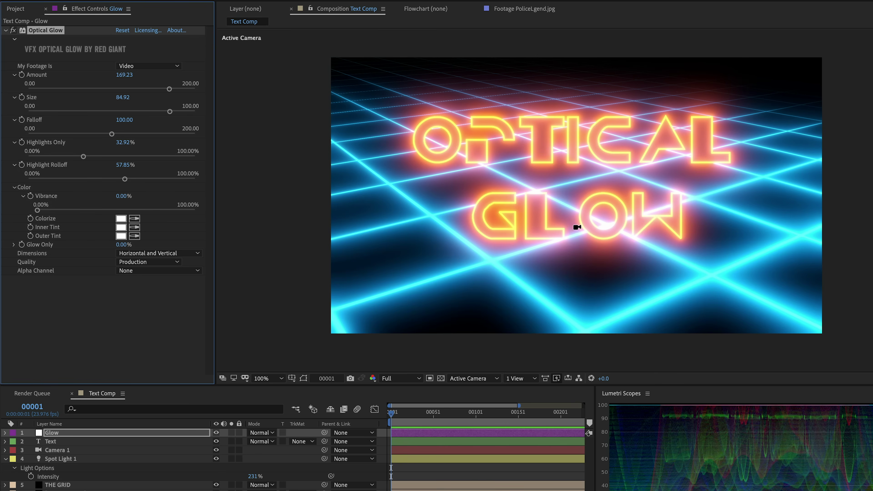
{"action": "scroll", "coordinate": [594, 198], "scroll_direction": "up", "scroll_amount": 2}
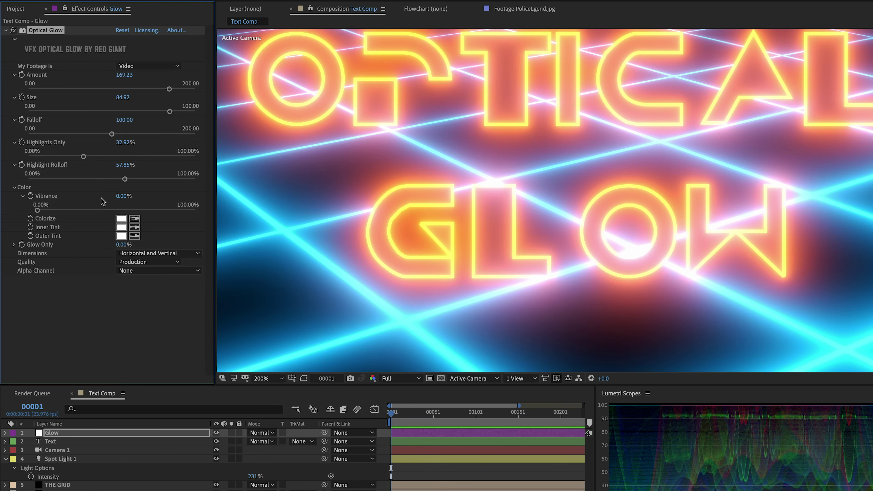
{"action": "left_click", "coordinate": [124, 165]}
{"action": "type", "text": "0"}
{"action": "key", "text": "Return"}
{"action": "key", "text": "comma"}
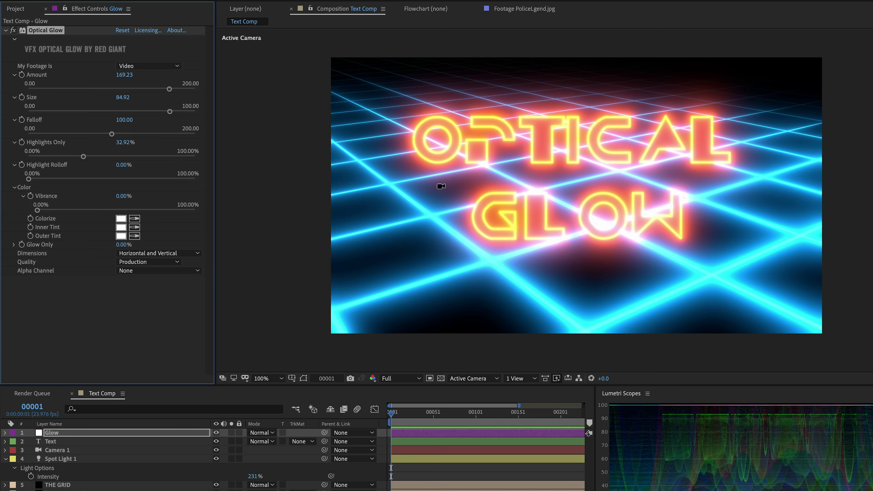
{"action": "left_click", "coordinate": [147, 253]}
{"action": "left_click", "coordinate": [161, 274]}
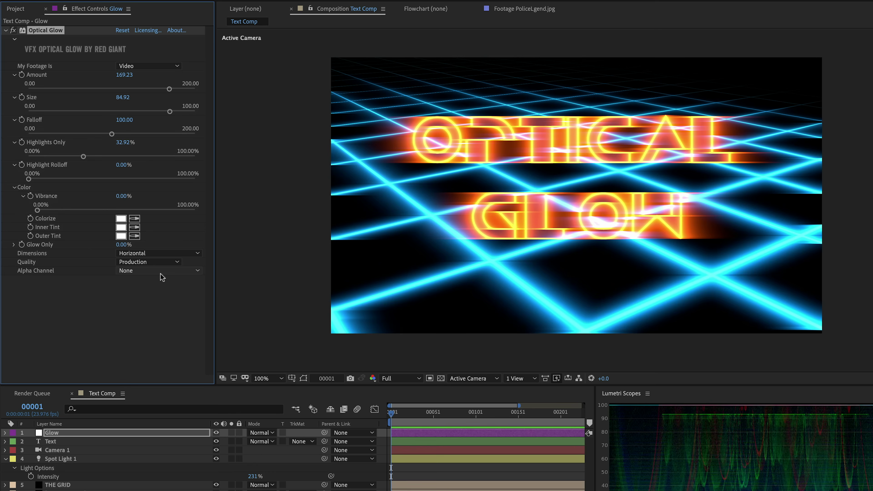
{"action": "left_click", "coordinate": [140, 254]}
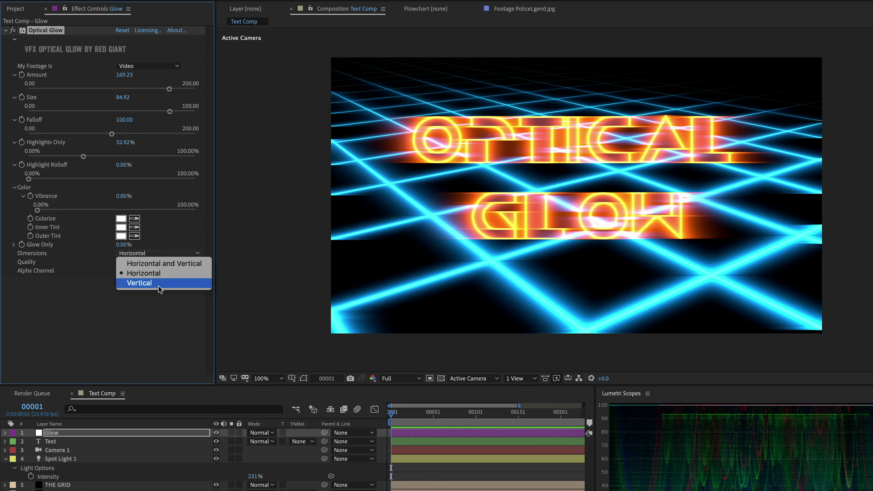
{"action": "left_click", "coordinate": [158, 284]}
{"action": "left_click", "coordinate": [141, 253]}
{"action": "left_click", "coordinate": [144, 263]}
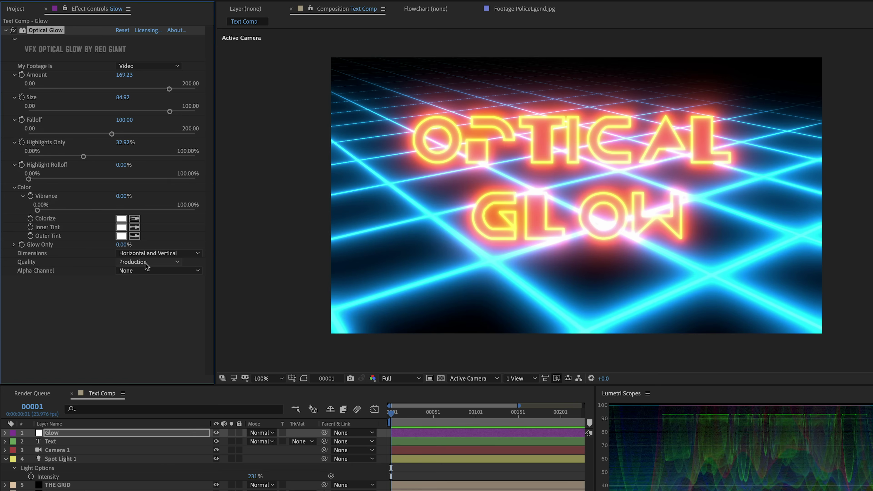
{"action": "left_click", "coordinate": [139, 260]}
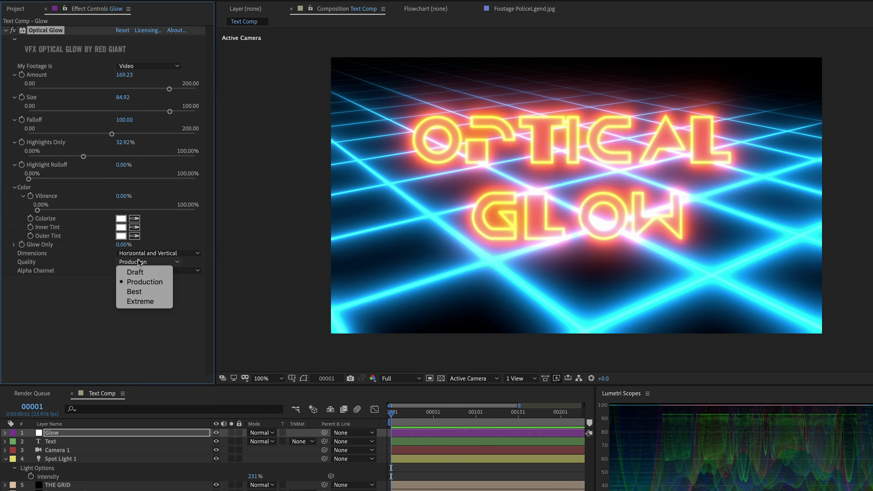
{"action": "left_click", "coordinate": [135, 272]}
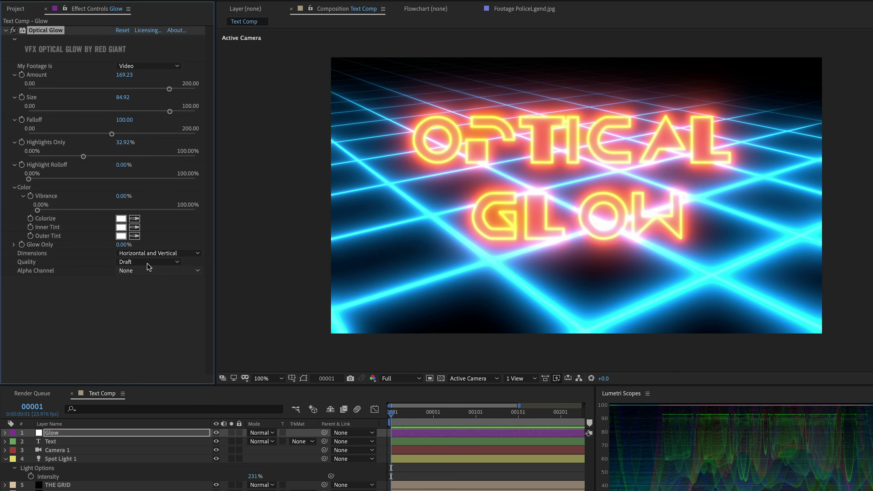
{"action": "left_click", "coordinate": [135, 262]}
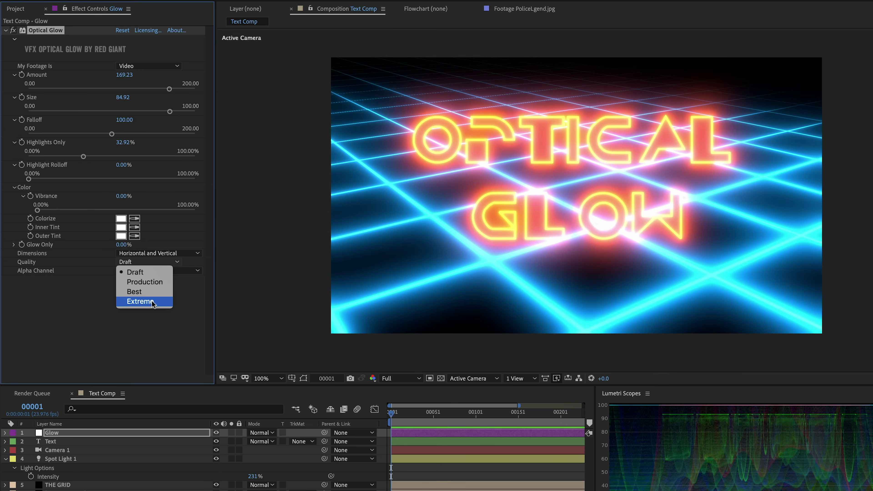
{"action": "left_click", "coordinate": [154, 301]}
{"action": "left_click", "coordinate": [138, 253]}
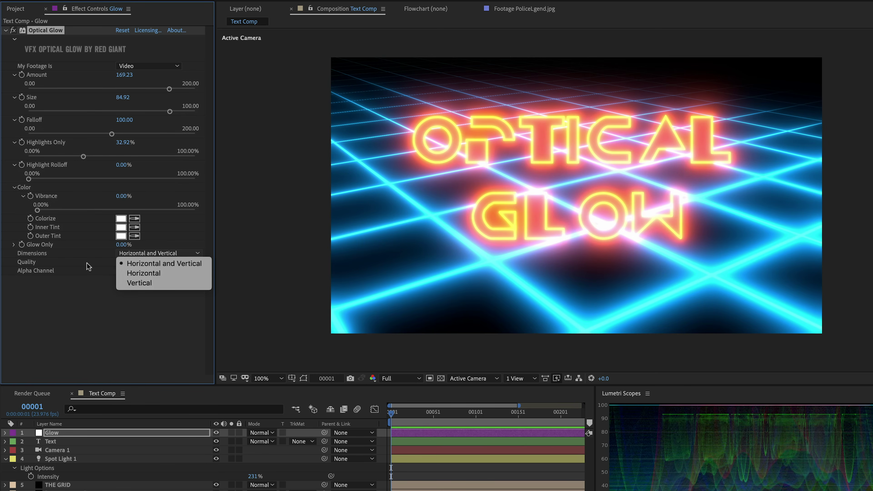
{"action": "left_click", "coordinate": [138, 264]}
{"action": "left_click", "coordinate": [139, 262]}
{"action": "left_click", "coordinate": [148, 297]}
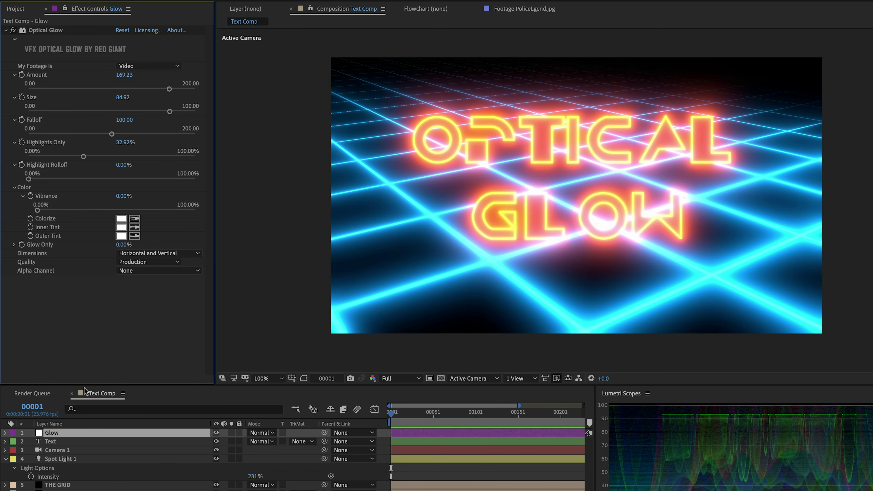
Step: Drop the Optical Glow Amount to 64 and orbit the camera around the glowing text
{"action": "left_click_drag", "start_coordinate": [170, 88], "coordinate": [82, 89]}
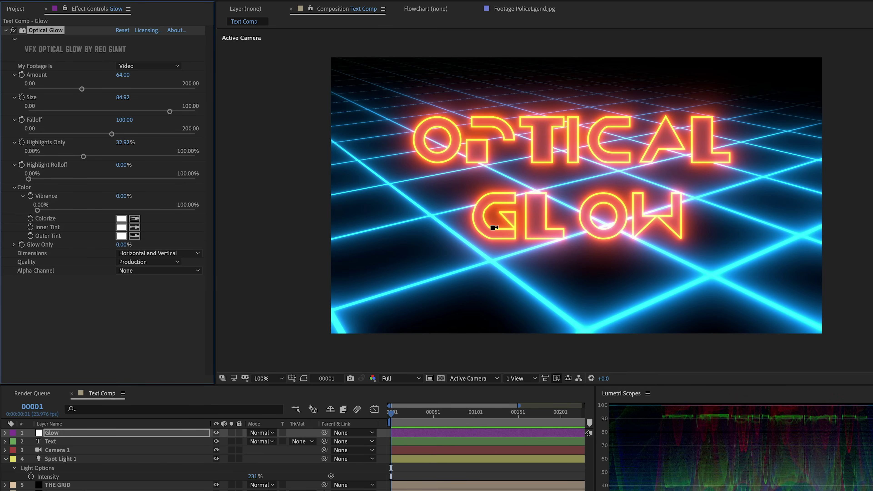
{"action": "left_click_drag", "start_coordinate": [670, 255], "coordinate": [583, 262]}
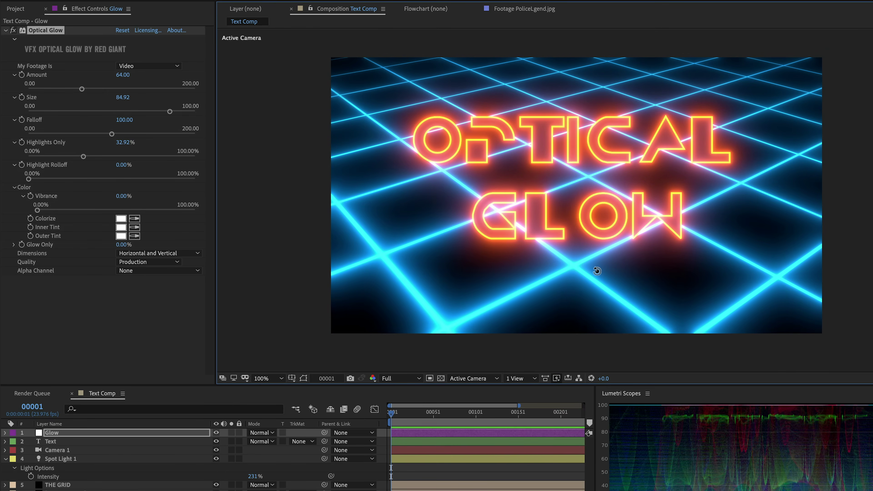
{"action": "scroll", "coordinate": [576, 240], "scroll_direction": "up", "scroll_amount": 2}
{"action": "scroll", "coordinate": [633, 267], "scroll_direction": "down", "scroll_amount": 2}
{"action": "left_click_drag", "start_coordinate": [608, 272], "coordinate": [672, 283]}
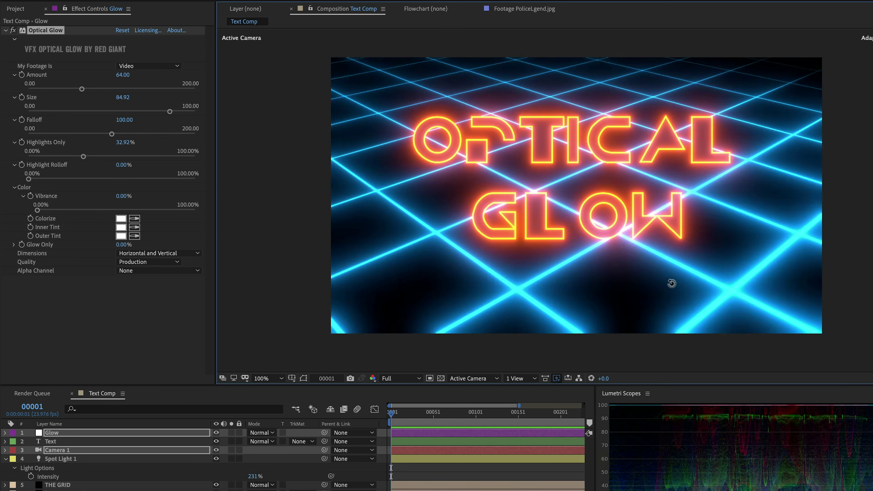
{"action": "scroll", "coordinate": [672, 283], "scroll_direction": "up", "scroll_amount": 2}
Step: Create a red solid with height 10 px
{"action": "key", "text": "ctrl+y"}
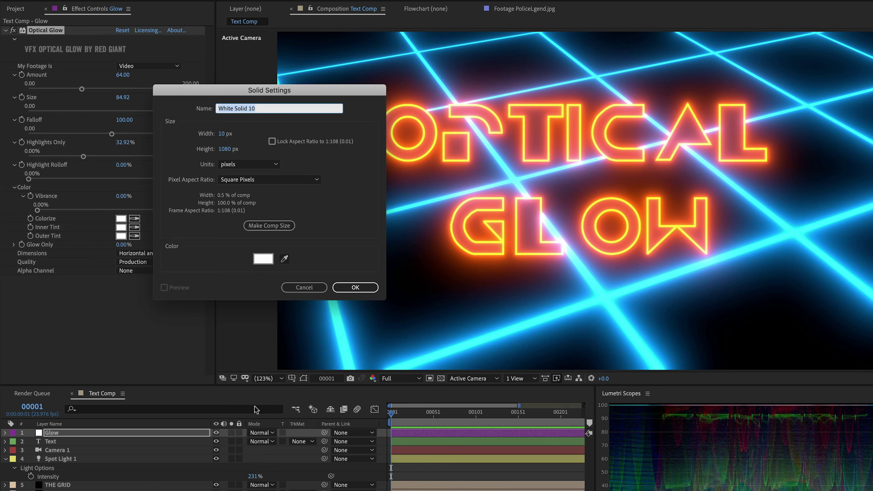
{"action": "left_click", "coordinate": [229, 149]}
{"action": "type", "text": "10"}
{"action": "left_click", "coordinate": [263, 258]}
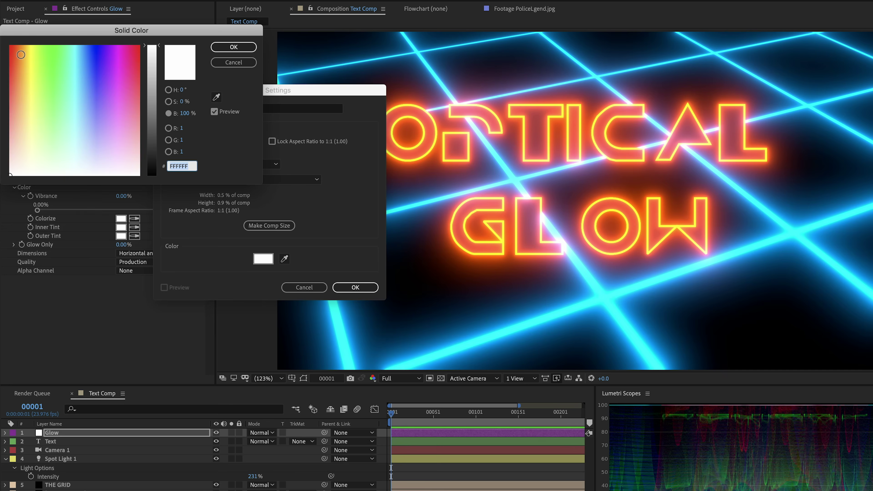
{"action": "left_click_drag", "start_coordinate": [21, 55], "coordinate": [14, 51]}
{"action": "key", "text": "Return"}
{"action": "key", "text": "Return"}
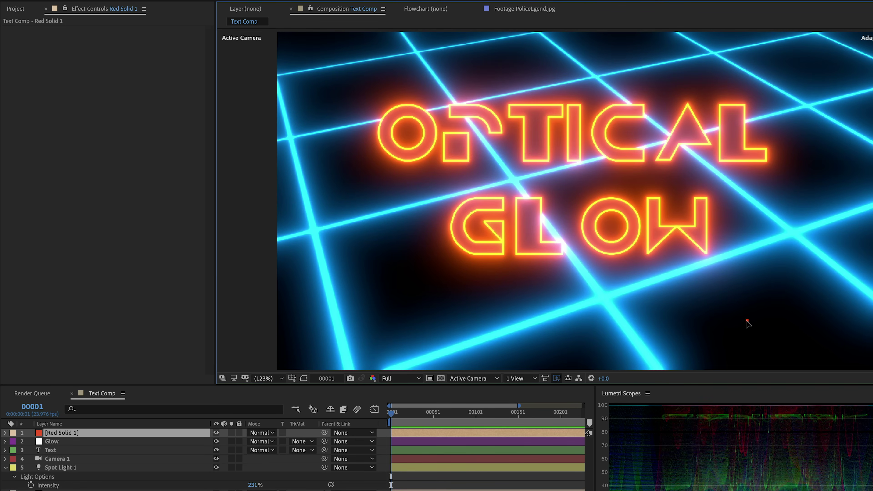
Step: Move Red Solid 1 beneath the Glow layer and briefly solo it to check the red dot
{"action": "left_click_drag", "start_coordinate": [106, 432], "coordinate": [109, 448]}
{"action": "key", "text": "period"}
{"action": "key", "text": "period"}
{"action": "key", "text": "period"}
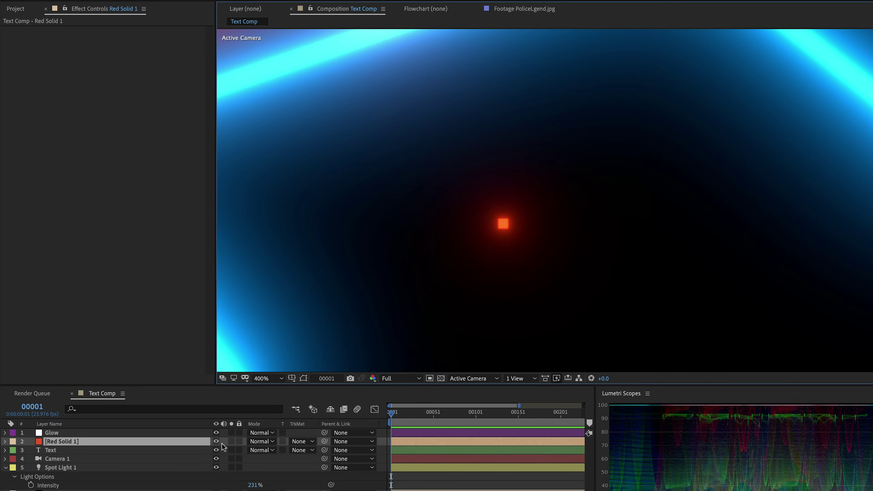
{"action": "left_click", "coordinate": [231, 441]}
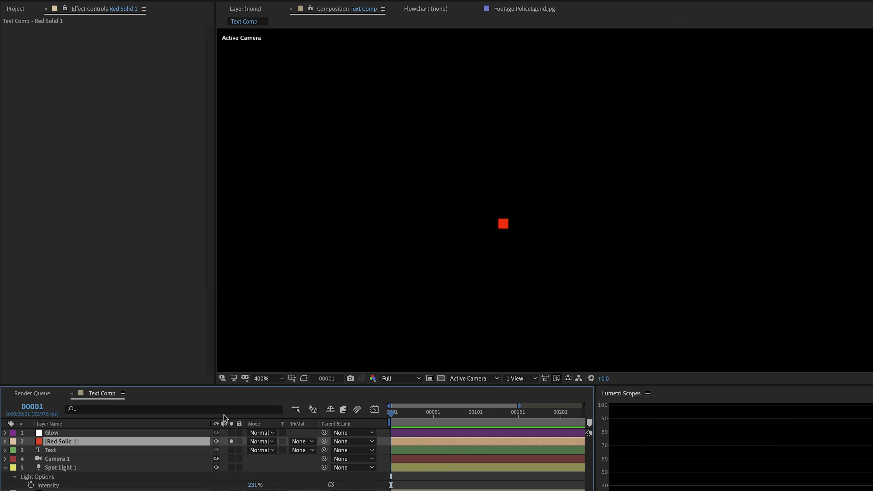
{"action": "left_click", "coordinate": [232, 442]}
{"action": "key", "text": "comma"}
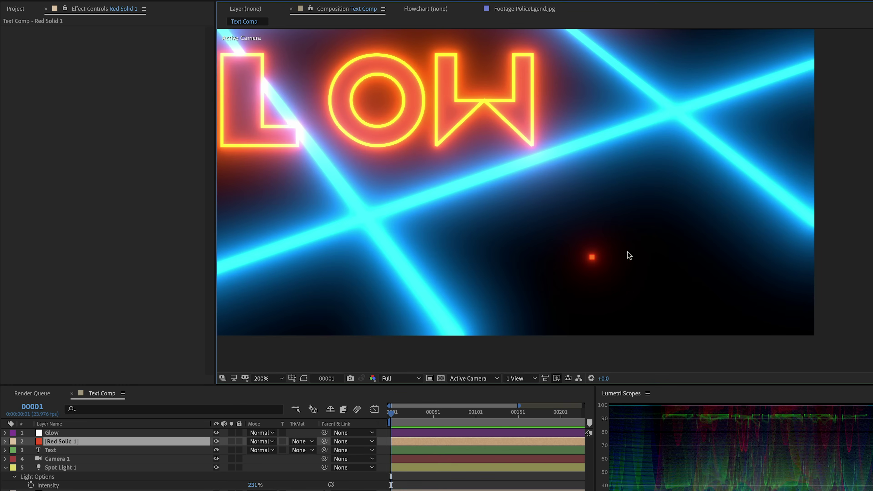
{"action": "key", "text": "ctrl+space"}
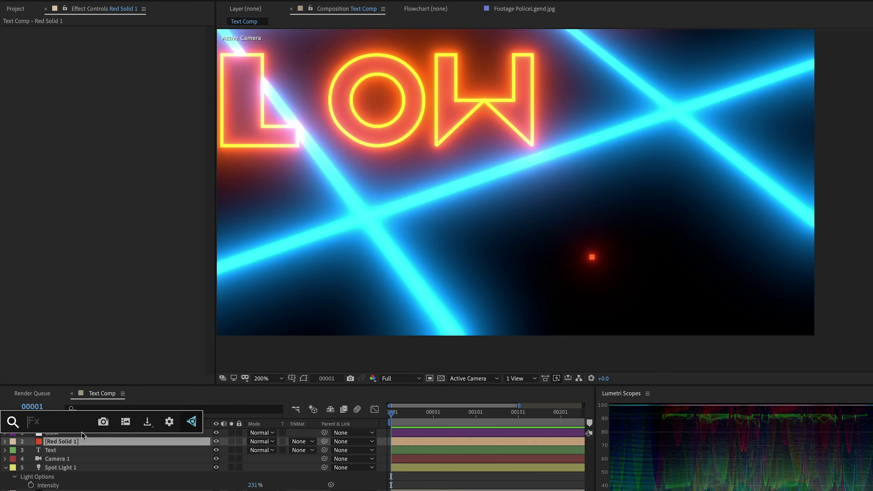
Step: Duplicate the red solid and brighten the copy with a raised Exposure effect
{"action": "left_click", "coordinate": [63, 439]}
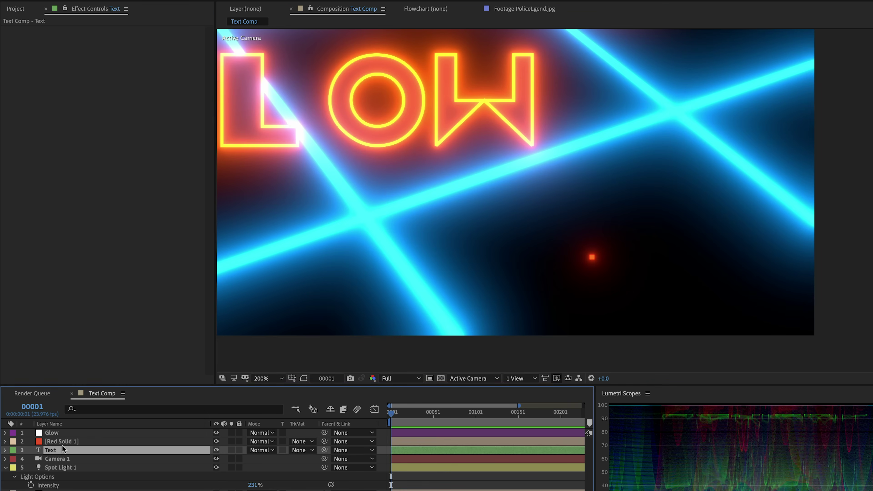
{"action": "key", "text": "ctrl+d"}
{"action": "key", "text": "Return"}
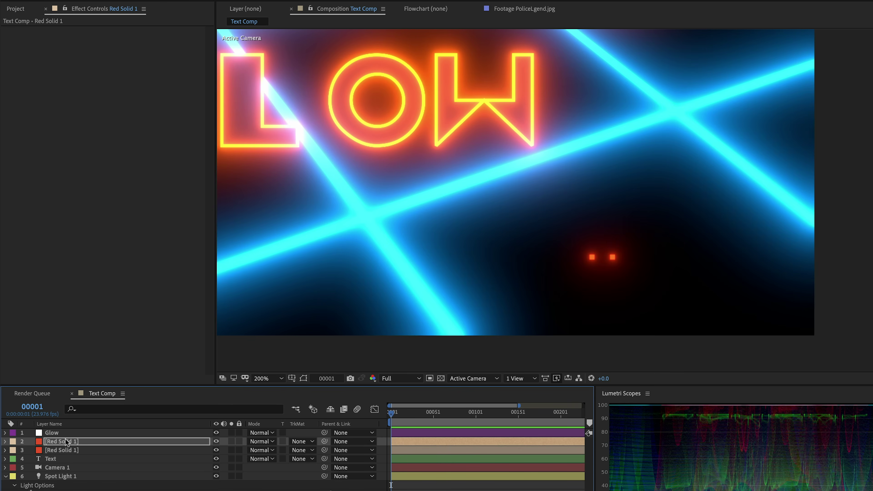
{"action": "left_click", "coordinate": [107, 204]}
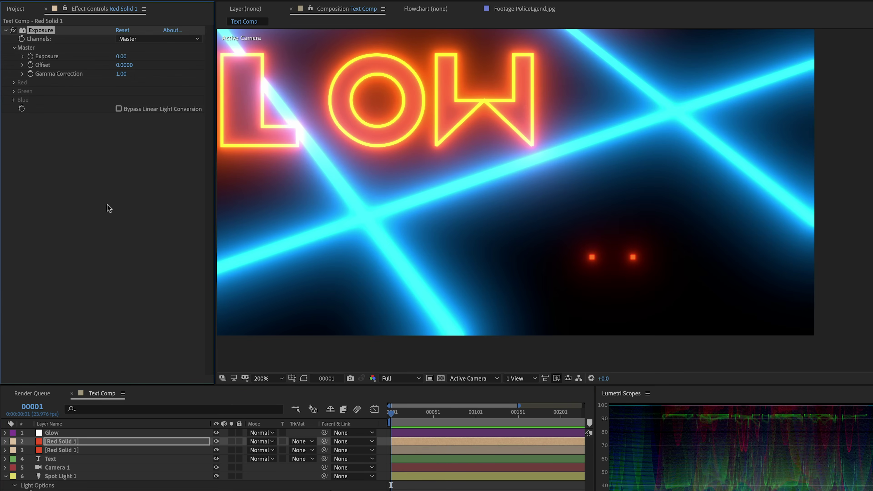
{"action": "left_click", "coordinate": [22, 57]}
{"action": "left_click_drag", "start_coordinate": [118, 72], "coordinate": [200, 75]}
{"action": "scroll", "coordinate": [619, 241], "scroll_direction": "down", "scroll_amount": 2}
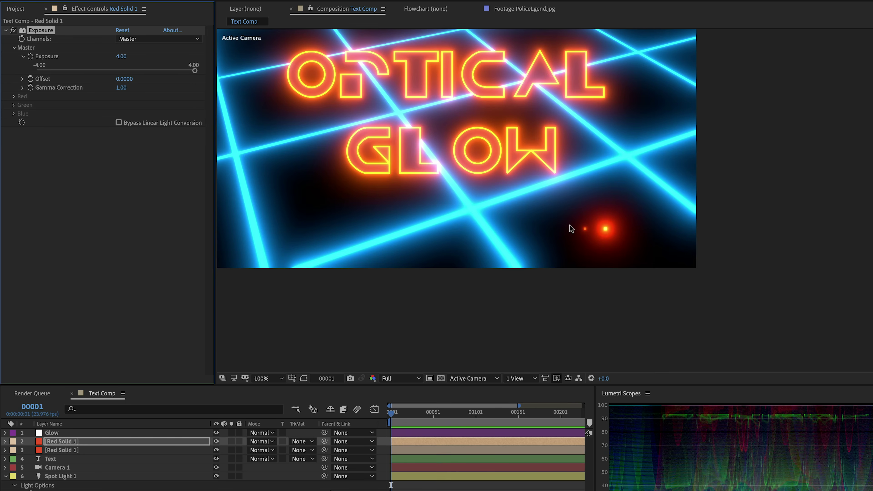
Step: On the Glow layer, raise Optical Glow's Highlight Rolloff to 45.85%
{"action": "left_click", "coordinate": [69, 451]}
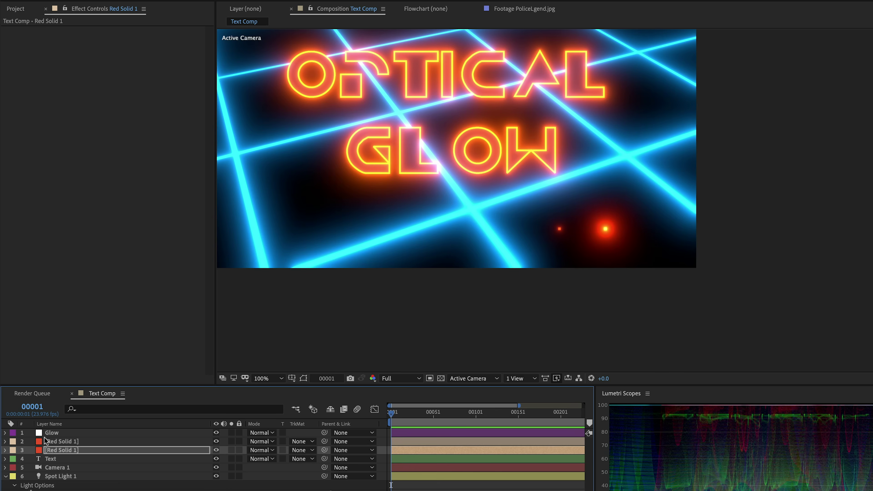
{"action": "left_click", "coordinate": [53, 434]}
{"action": "left_click", "coordinate": [81, 179]}
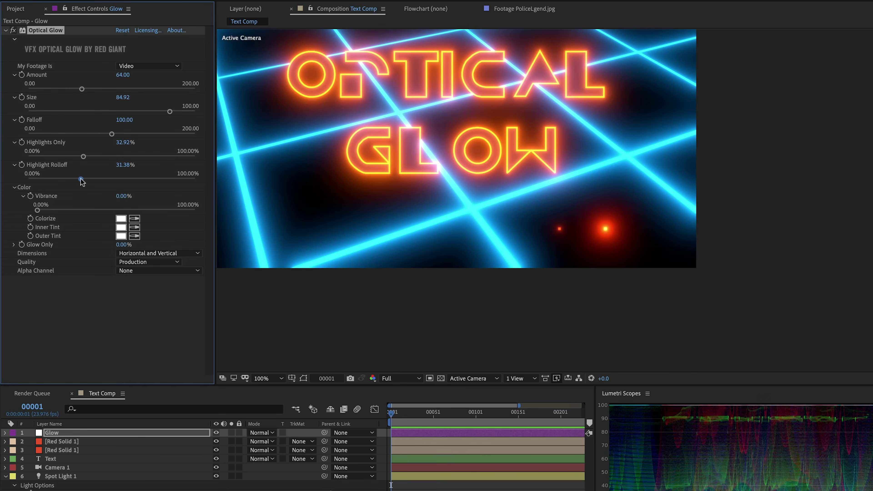
{"action": "left_click_drag", "start_coordinate": [84, 180], "coordinate": [104, 179]}
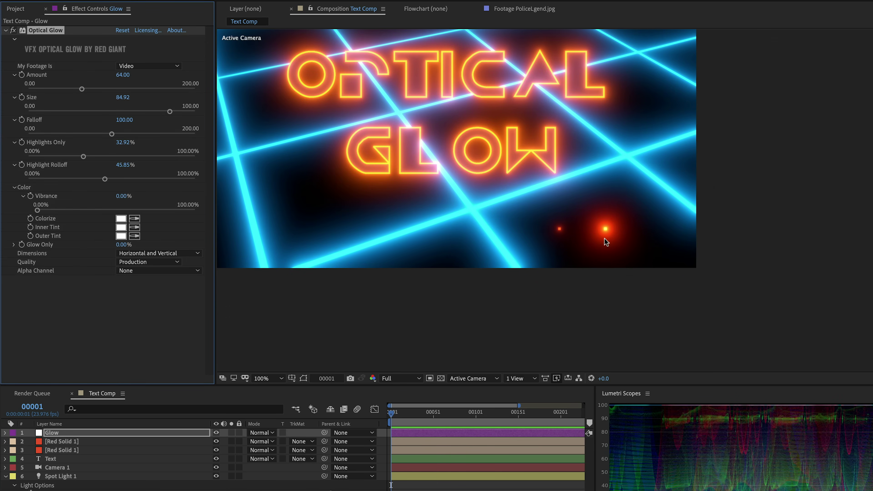
{"action": "scroll", "coordinate": [605, 237], "scroll_direction": "up", "scroll_amount": 1}
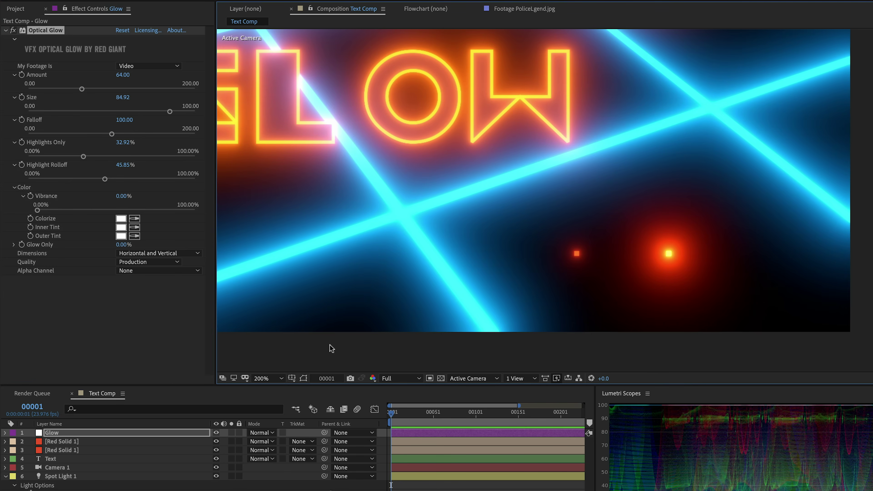
{"action": "left_click", "coordinate": [78, 442]}
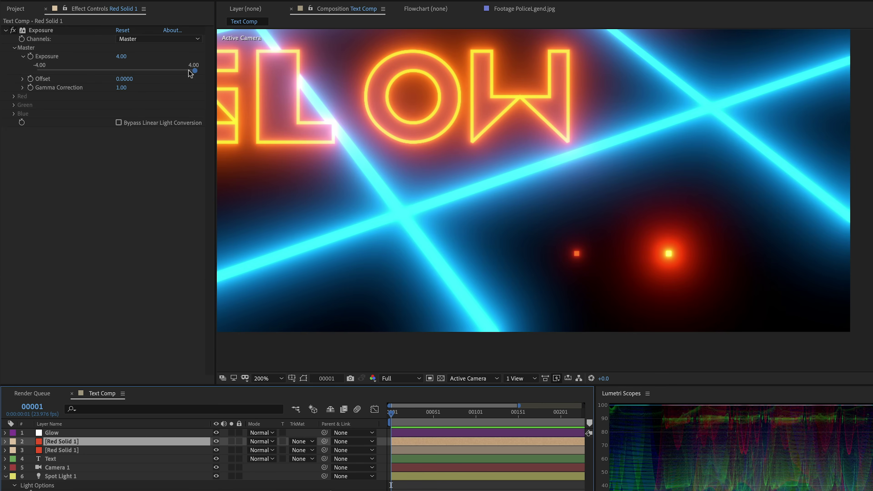
{"action": "mouse_move", "coordinate": [193, 71]}
{"action": "left_mouse_down"}
{"action": "mouse_move", "coordinate": [135, 71]}
{"action": "mouse_move", "coordinate": [202, 79]}
{"action": "left_mouse_up"}
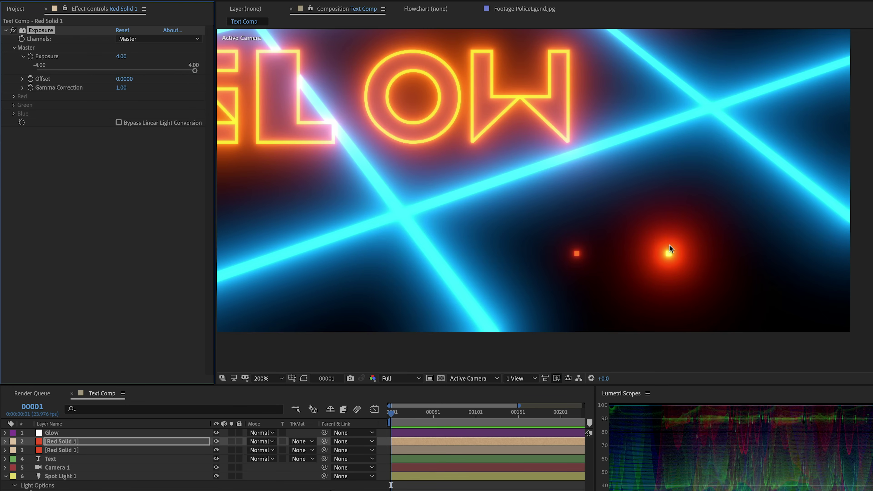
{"action": "left_click", "coordinate": [77, 434]}
{"action": "left_click", "coordinate": [146, 262]}
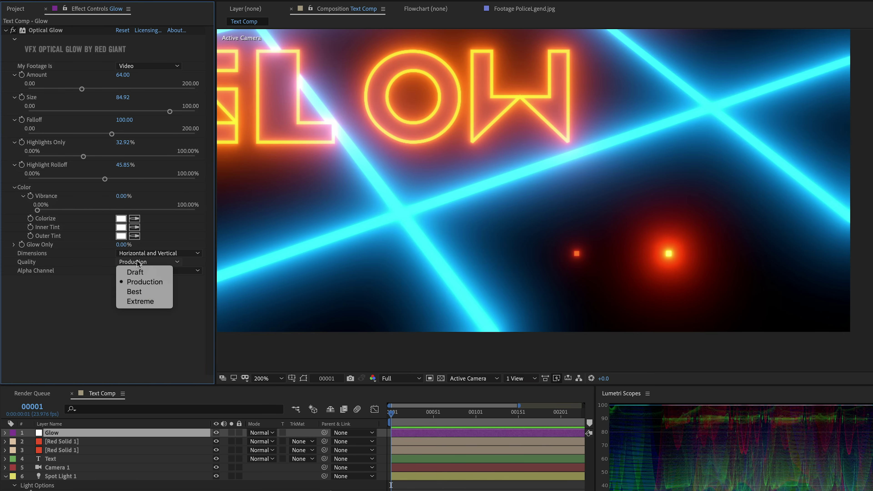
{"action": "left_click", "coordinate": [160, 304]}
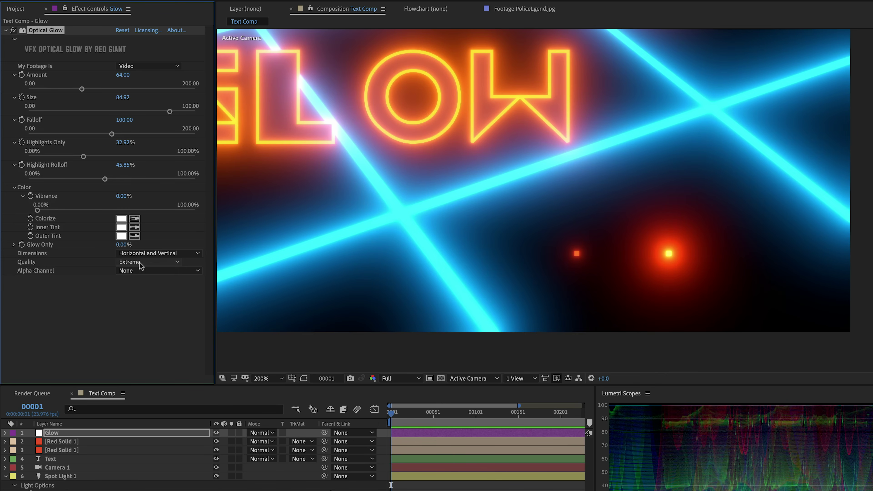
{"action": "left_click", "coordinate": [147, 263]}
{"action": "left_click", "coordinate": [144, 281]}
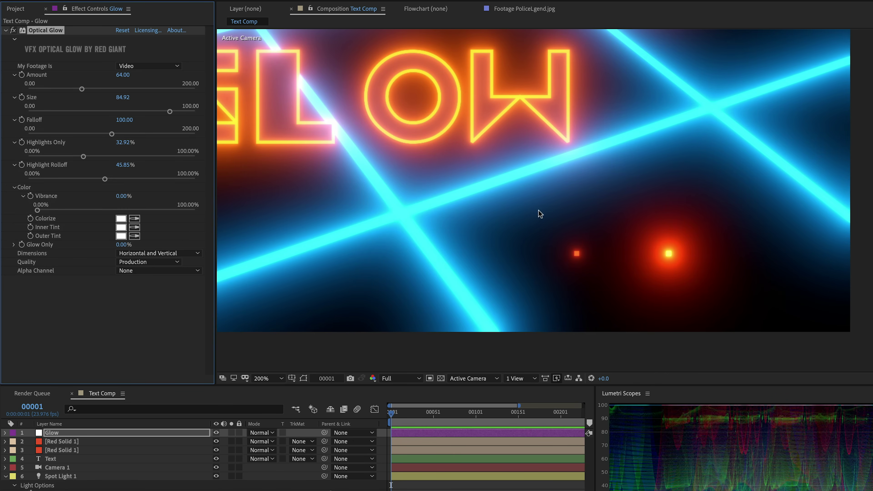
{"action": "scroll", "coordinate": [538, 209], "scroll_direction": "down", "scroll_amount": 2}
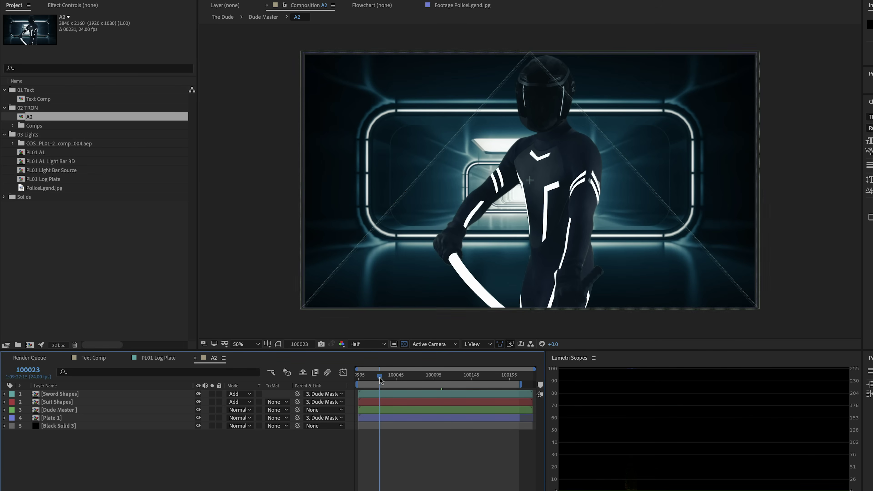
Step: Scrub to a later frame and toggle visibility and solo on Suit Shapes and Sword Shapes
{"action": "left_click_drag", "start_coordinate": [399, 376], "coordinate": [471, 380]}
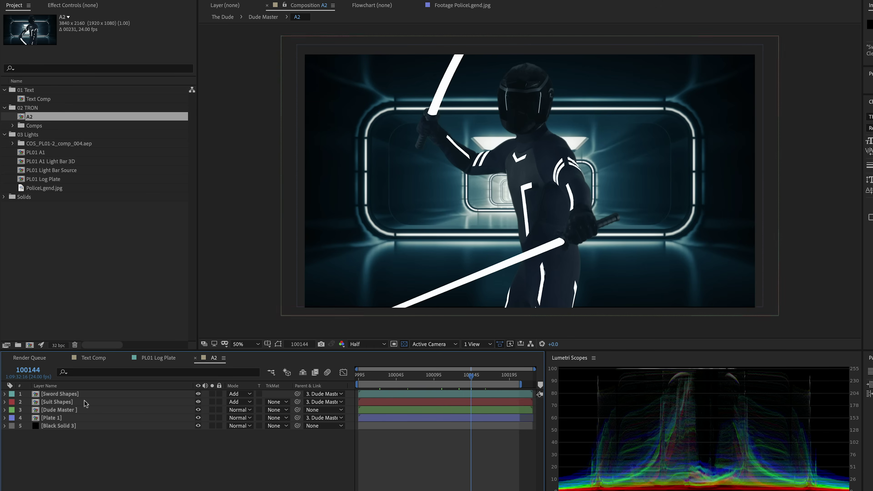
{"action": "left_click", "coordinate": [71, 403]}
{"action": "left_click", "coordinate": [199, 402]}
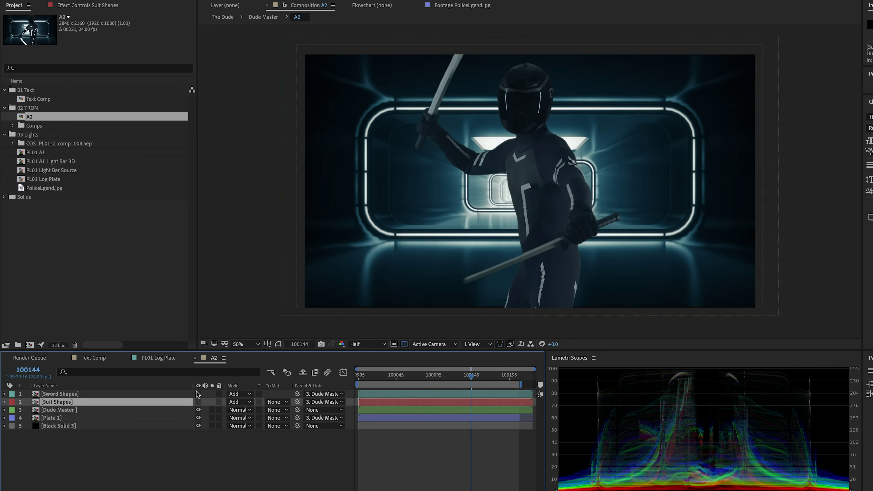
{"action": "left_click_drag", "start_coordinate": [198, 402], "coordinate": [198, 394]}
{"action": "left_click", "coordinate": [212, 401]}
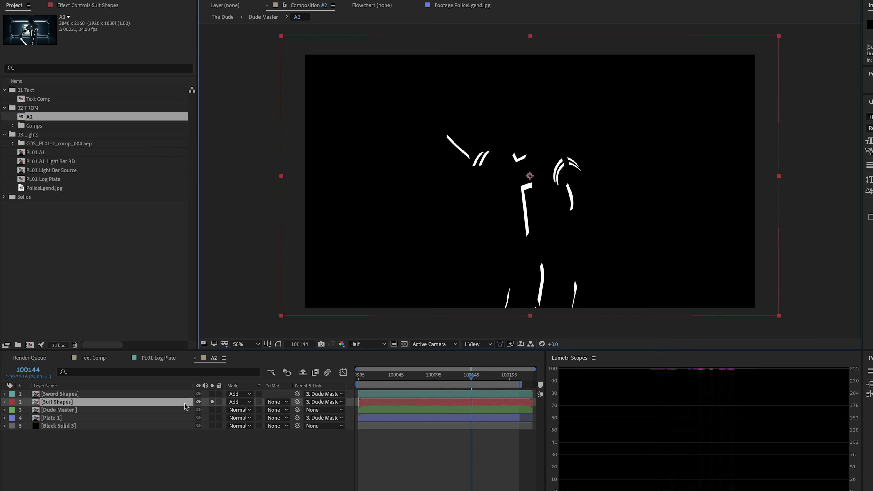
{"action": "left_click", "coordinate": [113, 394]}
{"action": "left_click", "coordinate": [212, 394]}
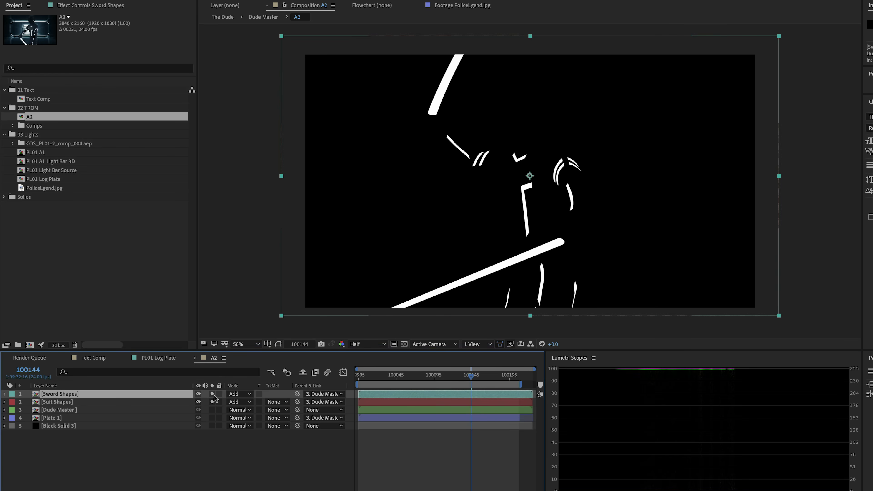
{"action": "left_click_drag", "start_coordinate": [212, 402], "coordinate": [213, 394]}
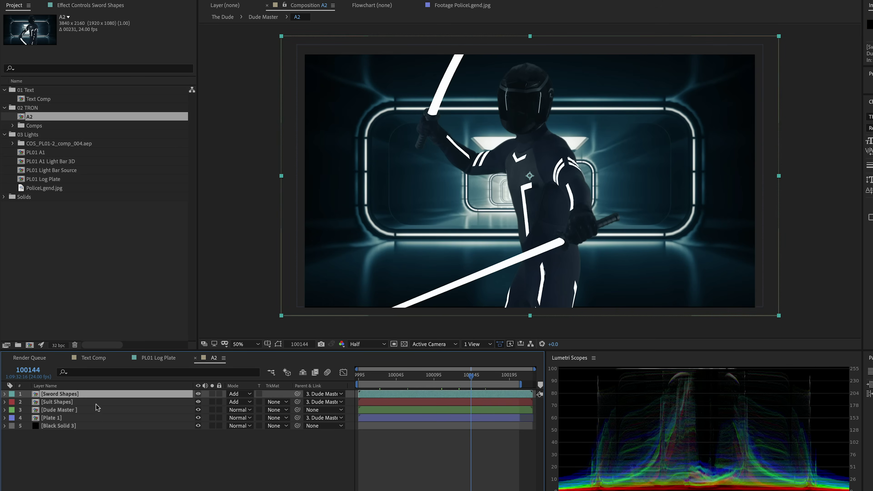
{"action": "left_click", "coordinate": [114, 402]}
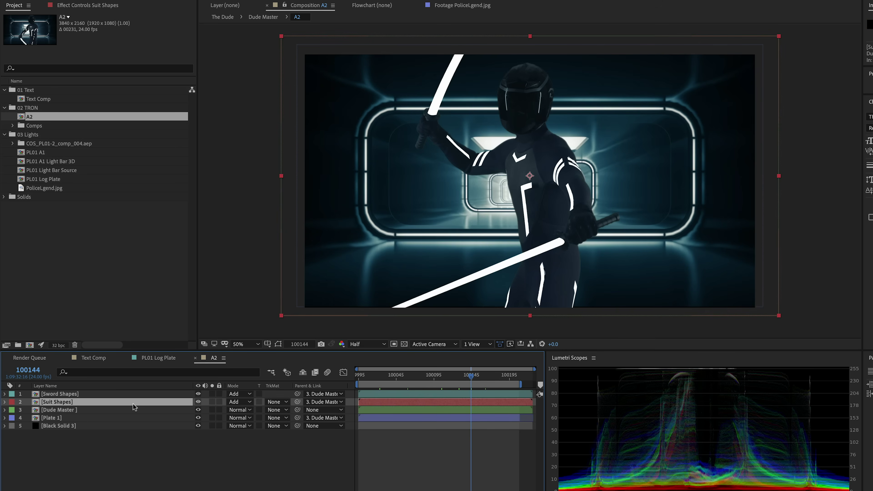
Step: Apply Optical Glow to Suit Shapes with a blue Colorize and Vibrance at 44.81%
{"action": "key", "text": "ctrl+space"}
{"action": "type", "text": "opti"}
{"action": "key", "text": "Return"}
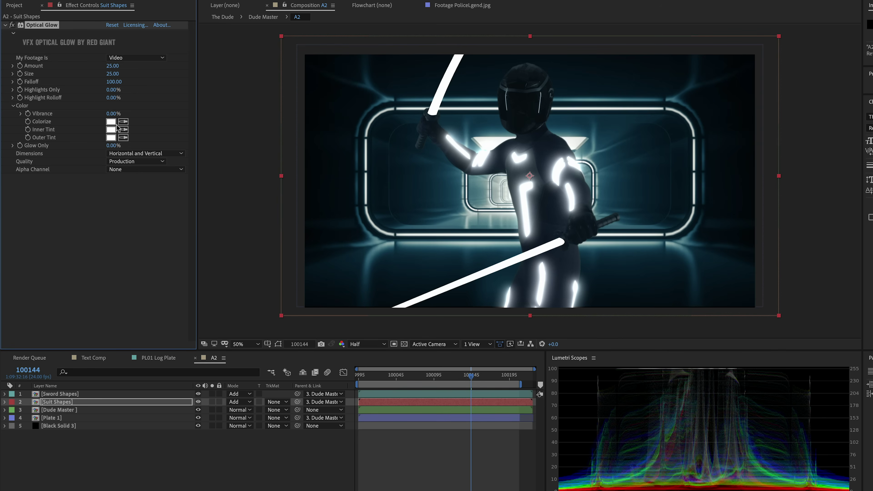
{"action": "left_click", "coordinate": [110, 122]}
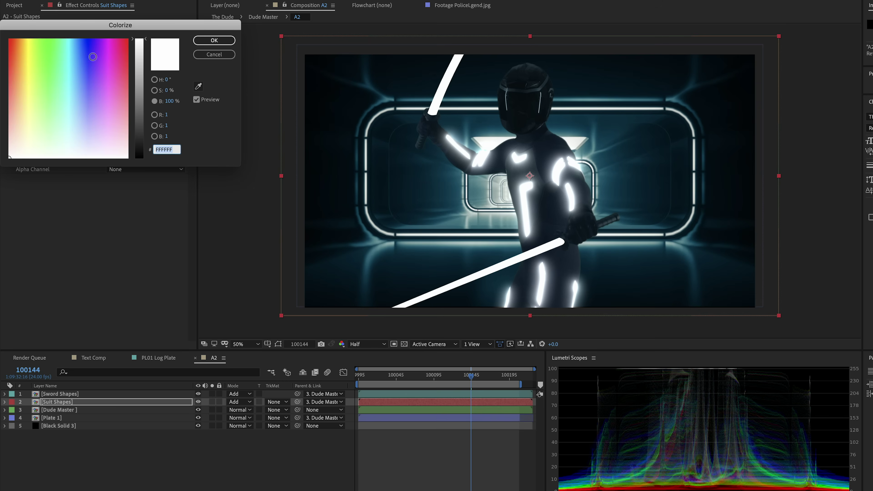
{"action": "left_click", "coordinate": [82, 45]}
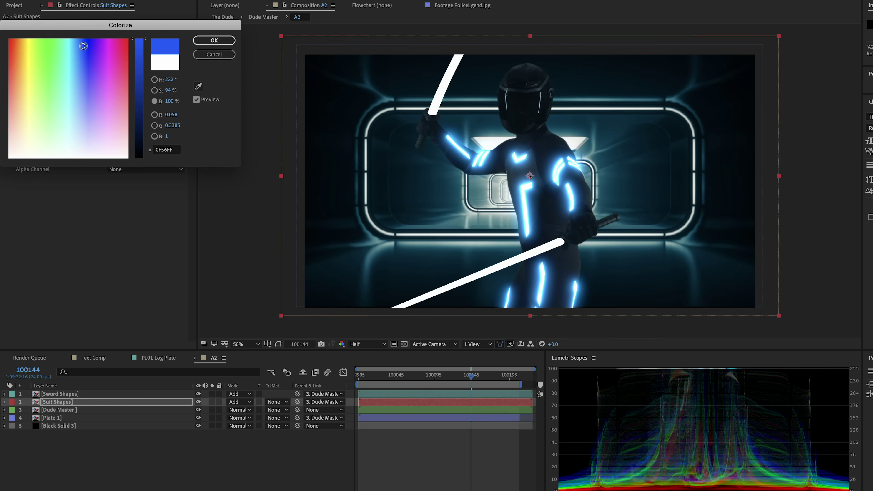
{"action": "left_click", "coordinate": [214, 41]}
{"action": "scroll", "coordinate": [524, 198], "scroll_direction": "up", "scroll_amount": 4}
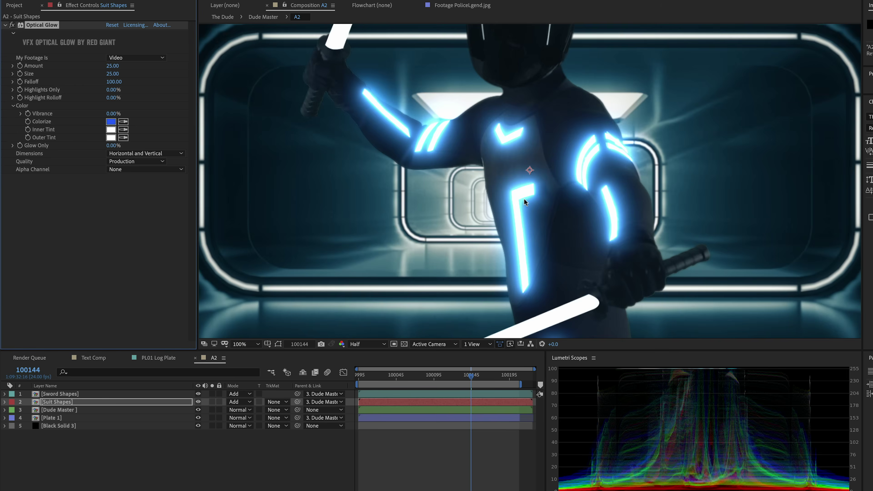
{"action": "left_click", "coordinate": [22, 114]}
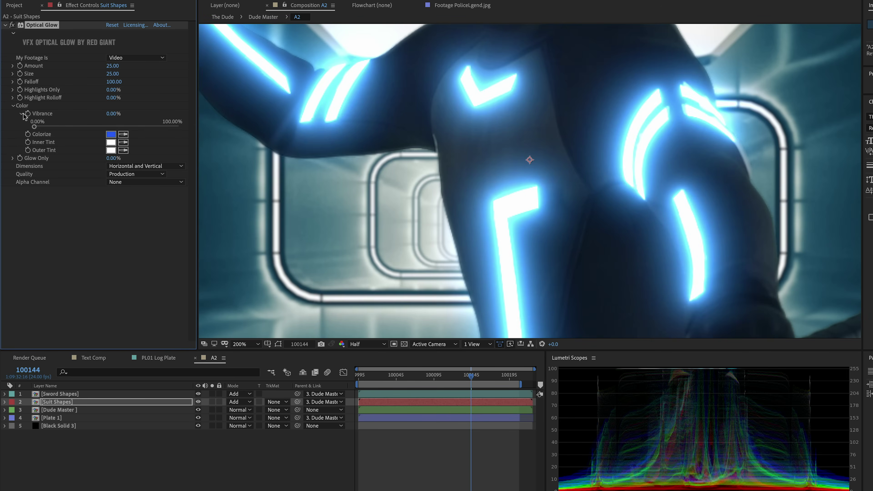
{"action": "left_click", "coordinate": [82, 127]}
{"action": "left_click_drag", "start_coordinate": [81, 126], "coordinate": [98, 126]}
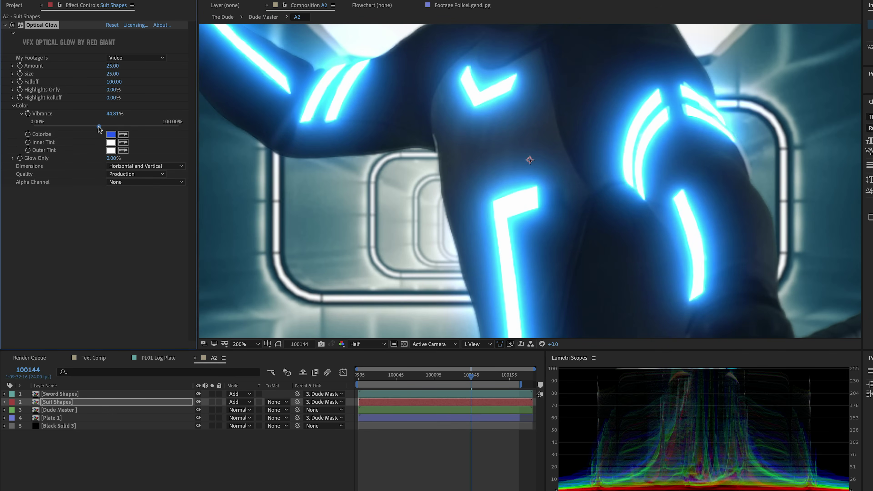
Step: Try an orange Colorize on the suit glow, then switch back to blue
{"action": "left_click", "coordinate": [111, 134]}
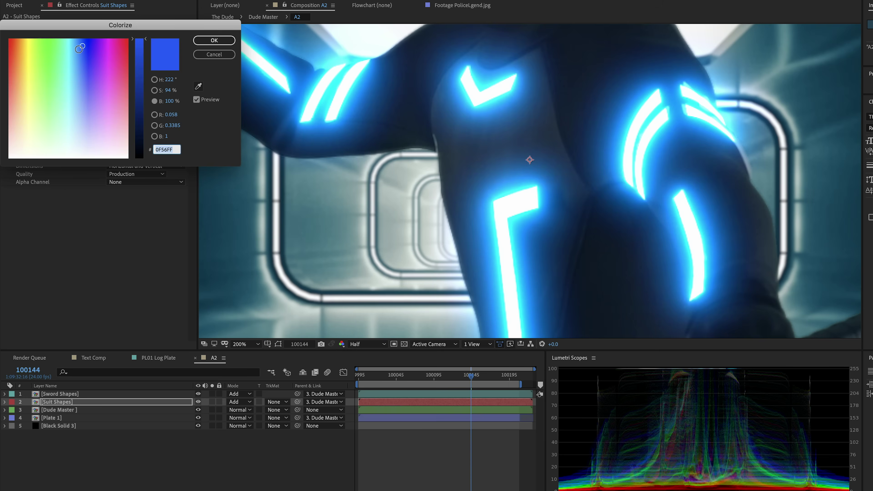
{"action": "left_click", "coordinate": [18, 46]}
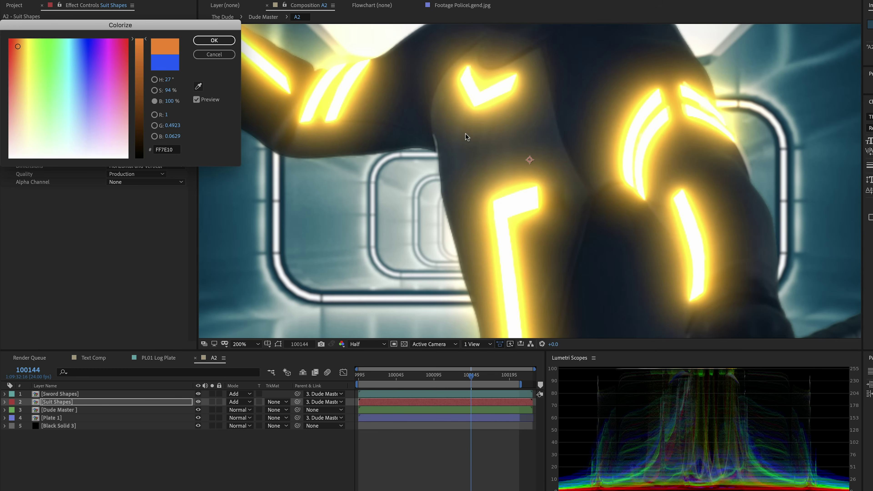
{"action": "left_click", "coordinate": [214, 40]}
{"action": "scroll", "coordinate": [519, 162], "scroll_direction": "down", "scroll_amount": 1}
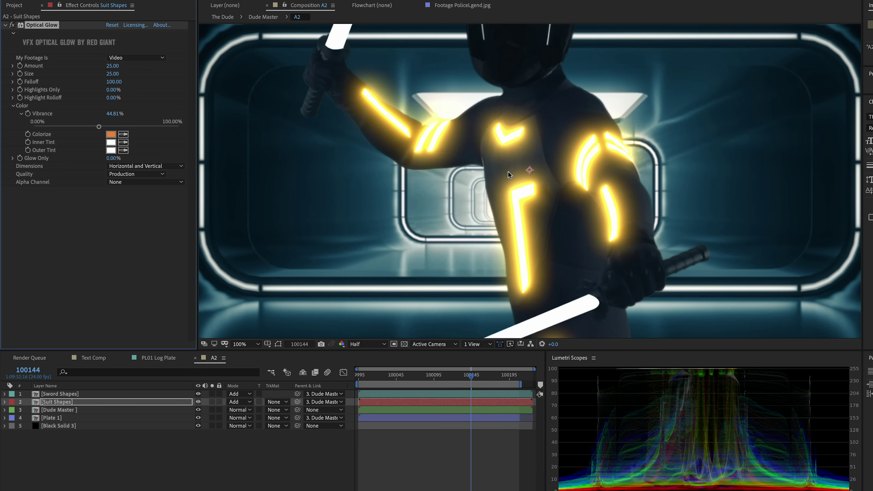
{"action": "scroll", "coordinate": [535, 188], "scroll_direction": "down", "scroll_amount": 1}
{"action": "scroll", "coordinate": [531, 197], "scroll_direction": "up", "scroll_amount": 2}
{"action": "left_click", "coordinate": [111, 136]}
{"action": "left_click", "coordinate": [82, 45]}
{"action": "left_click", "coordinate": [214, 40]}
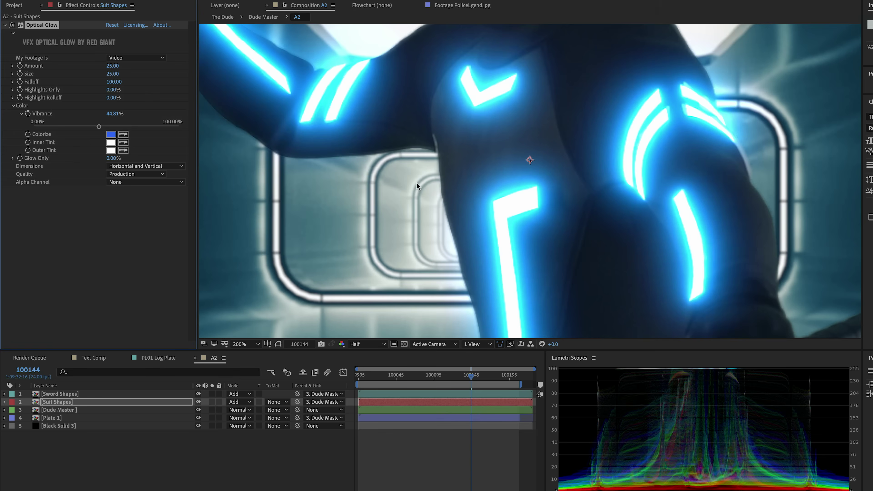
{"action": "scroll", "coordinate": [416, 182], "scroll_direction": "down", "scroll_amount": 2}
Step: Apply Optical Glow to Sword Shapes, tint it orange, and set Amount to 48.62
{"action": "left_click", "coordinate": [86, 394]}
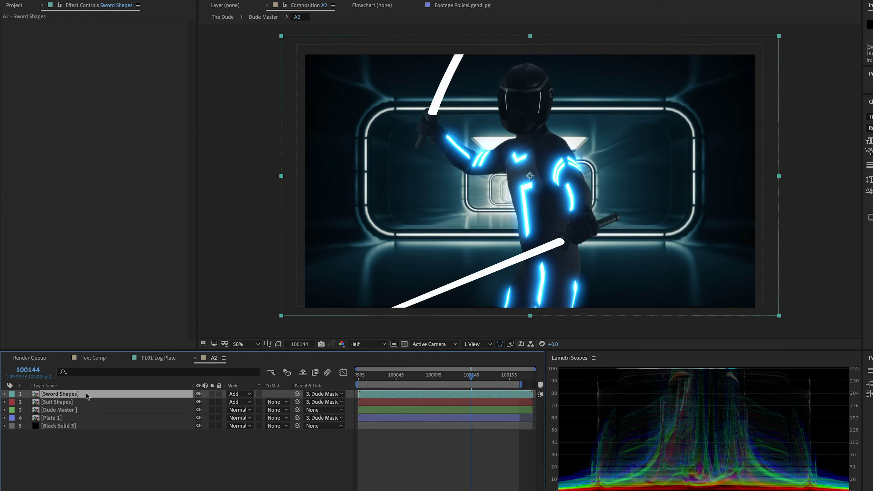
{"action": "key", "text": "ctrl+space"}
{"action": "type", "text": "optical"}
{"action": "key", "text": "Return"}
{"action": "left_click", "coordinate": [111, 125]}
{"action": "left_click_drag", "start_coordinate": [100, 48], "coordinate": [13, 45]}
{"action": "left_click", "coordinate": [214, 41]}
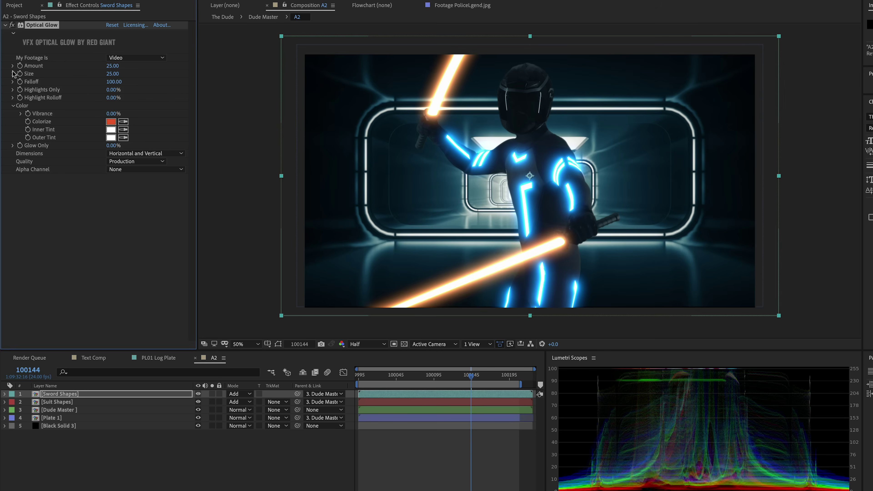
{"action": "left_click", "coordinate": [13, 74]}
{"action": "left_click", "coordinate": [12, 65]}
{"action": "left_click_drag", "start_coordinate": [74, 79], "coordinate": [63, 78]}
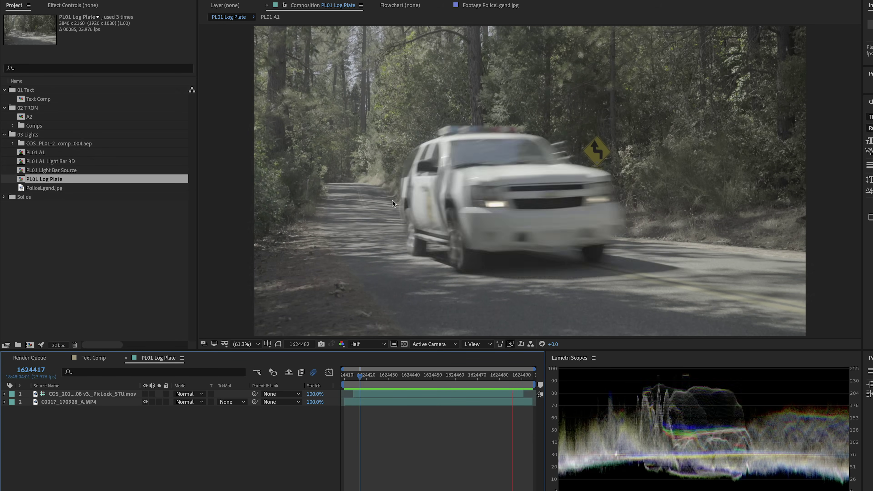
{"action": "key", "text": "period"}
{"action": "scroll", "coordinate": [326, 162], "scroll_direction": "up", "scroll_amount": 3}
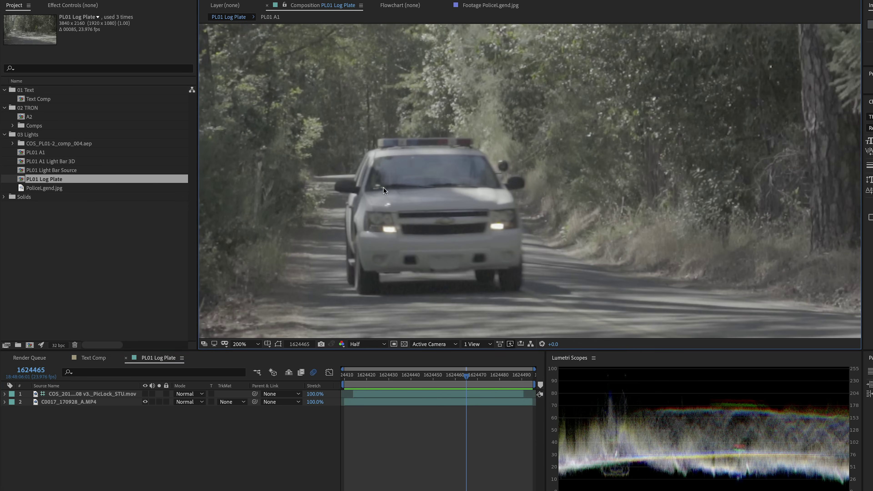
{"action": "scroll", "coordinate": [384, 187], "scroll_direction": "up", "scroll_amount": 2}
{"action": "left_click_drag", "start_coordinate": [384, 187], "coordinate": [579, 159]}
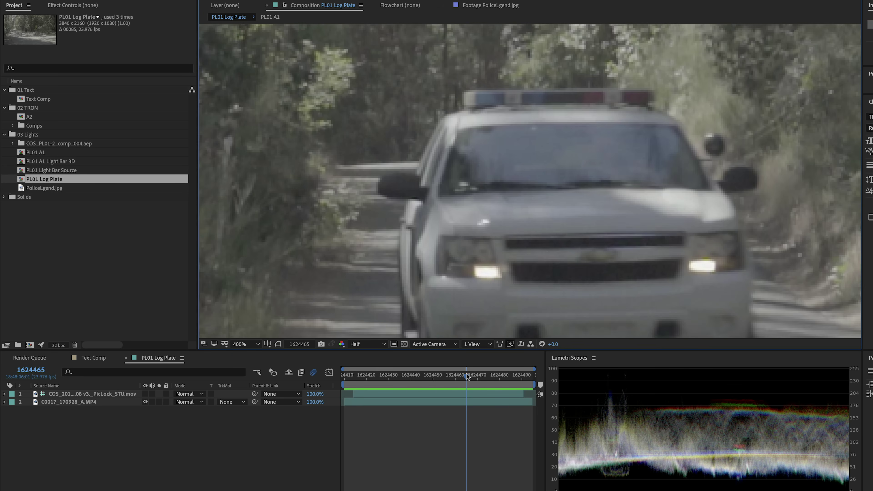
{"action": "left_click_drag", "start_coordinate": [467, 376], "coordinate": [425, 378]}
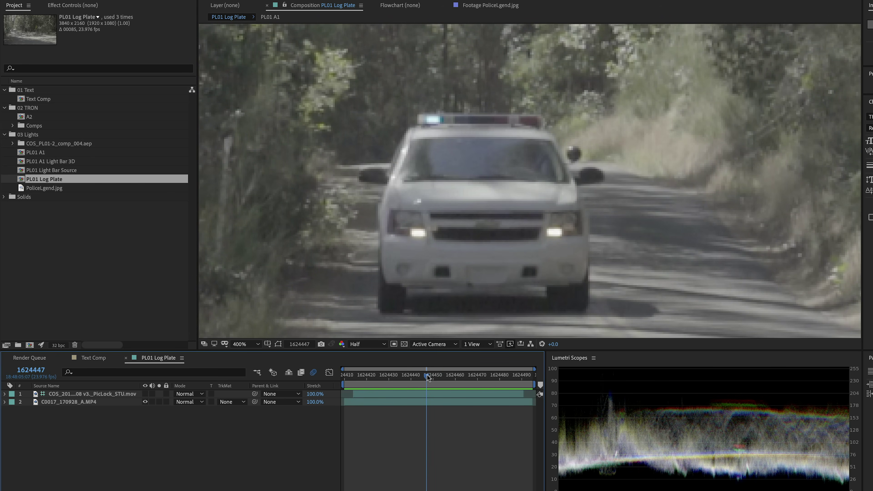
{"action": "scroll", "coordinate": [475, 260], "scroll_direction": "down", "scroll_amount": 2}
{"action": "scroll", "coordinate": [486, 188], "scroll_direction": "down", "scroll_amount": 4}
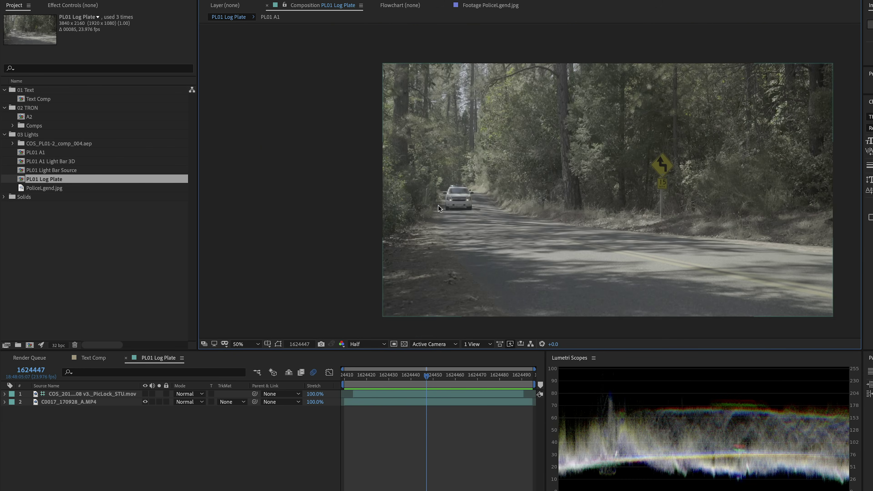
{"action": "left_click_drag", "start_coordinate": [535, 207], "coordinate": [444, 188]}
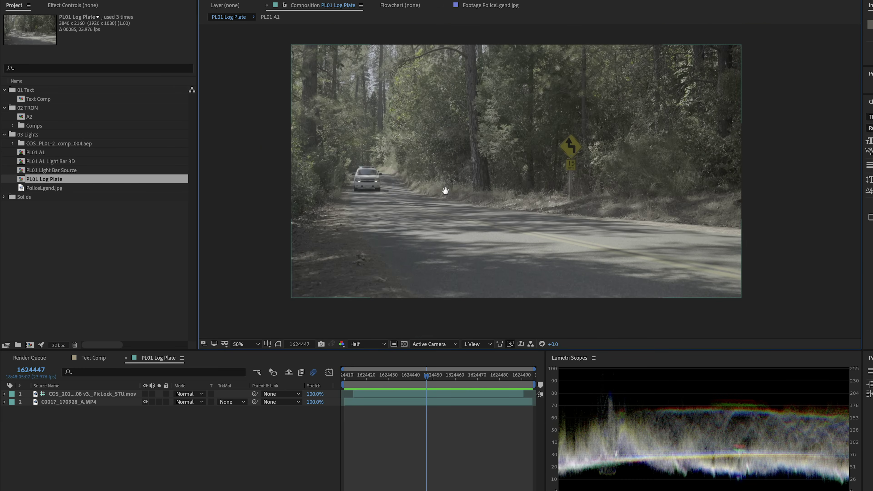
{"action": "left_click_drag", "start_coordinate": [429, 379], "coordinate": [502, 395]}
Step: View PoliceLgend.jpg at 400%, then open the PL01 Light Bar Source composition
{"action": "double_click", "coordinate": [178, 187]}
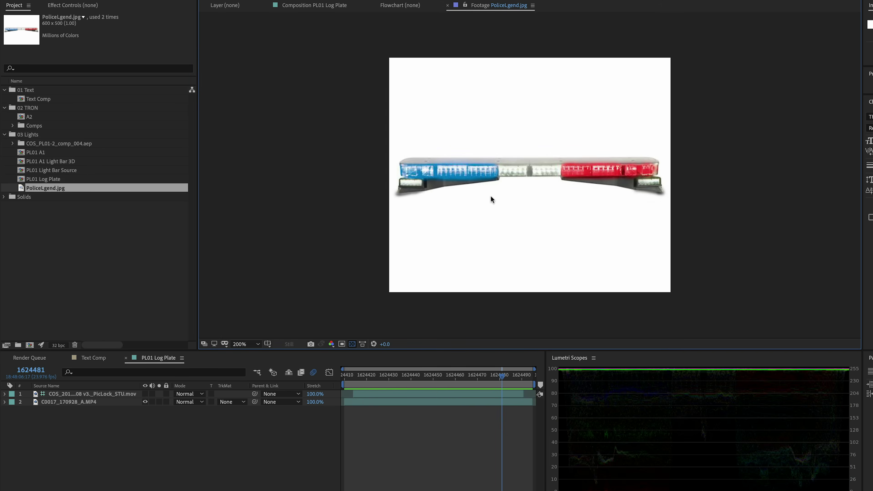
{"action": "key", "text": "period"}
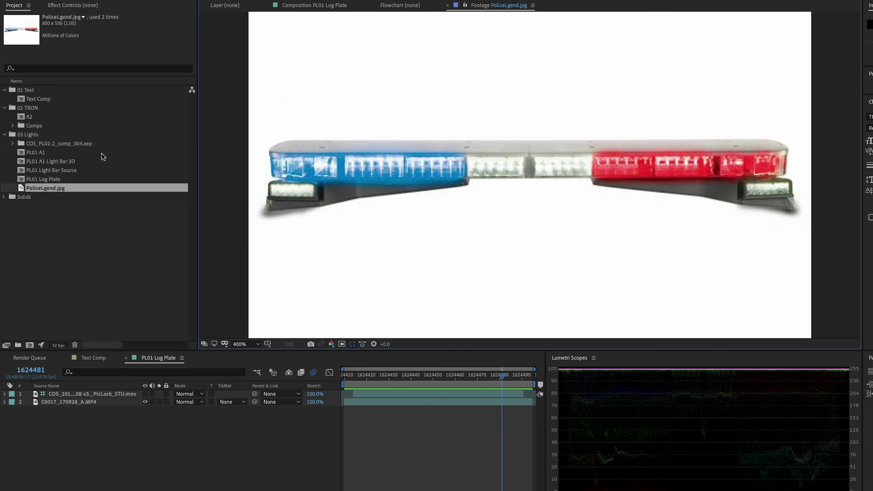
{"action": "double_click", "coordinate": [43, 171]}
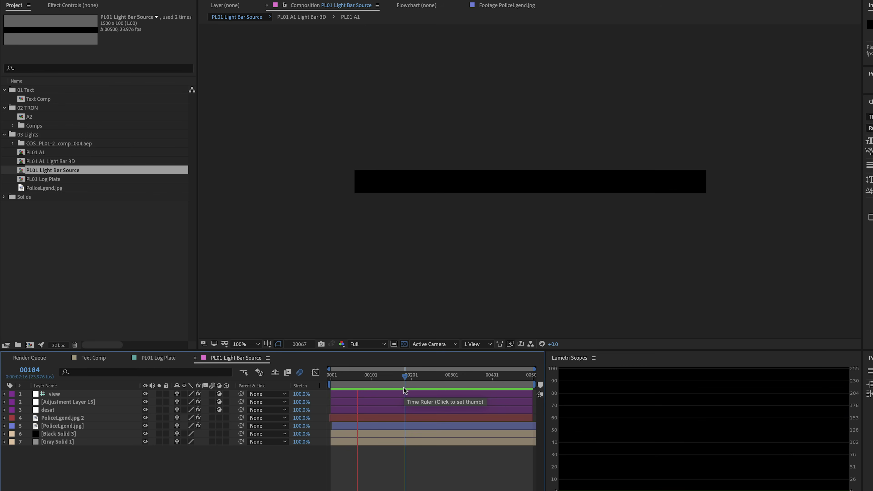
Step: In PL01 A1 Light Bar 3D, solo the Light Bar 3D layer over black and scrub along its path
{"action": "double_click", "coordinate": [22, 162]}
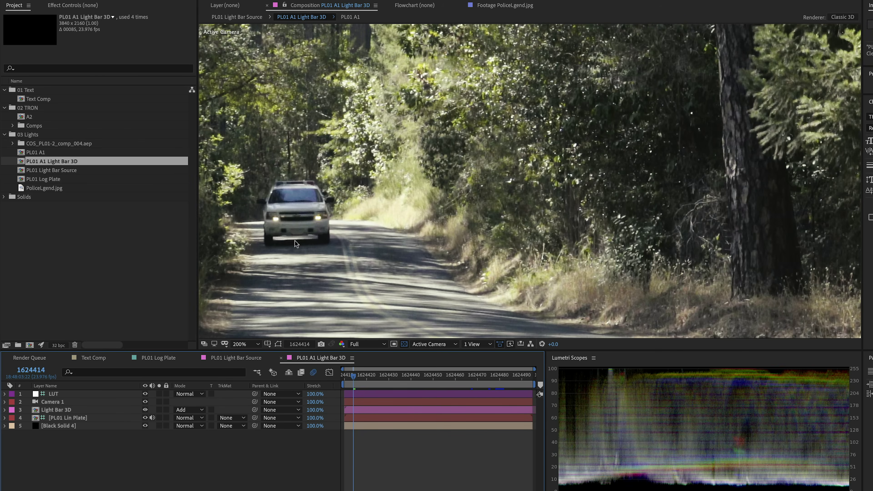
{"action": "left_click", "coordinate": [63, 410]}
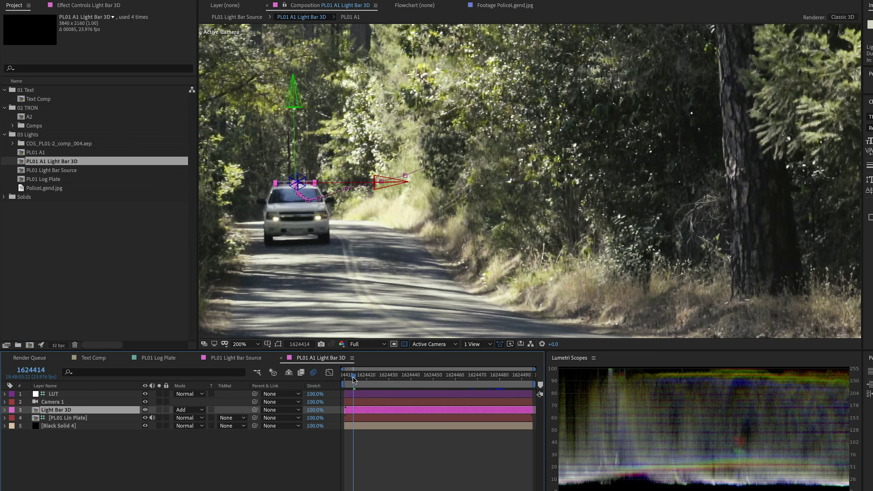
{"action": "left_click", "coordinate": [159, 409]}
{"action": "left_click", "coordinate": [343, 379]}
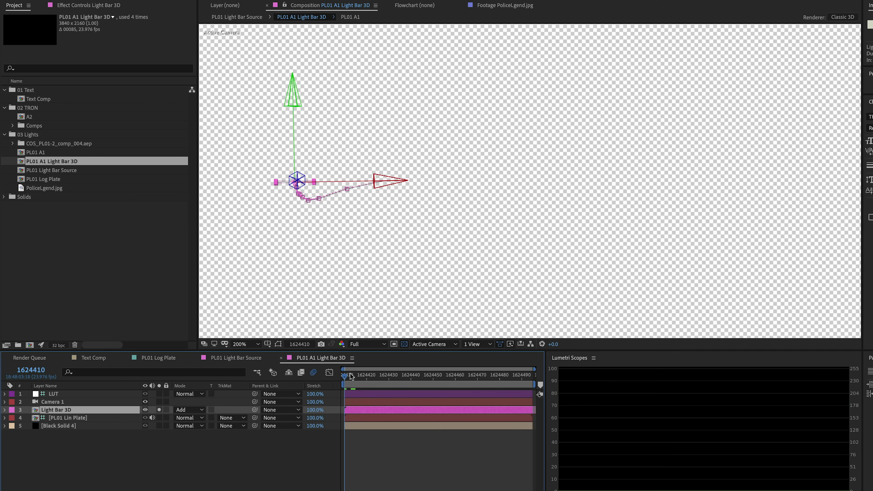
{"action": "left_click", "coordinate": [403, 345]}
{"action": "left_click_drag", "start_coordinate": [348, 378], "coordinate": [513, 378]}
{"action": "left_click", "coordinate": [496, 379]}
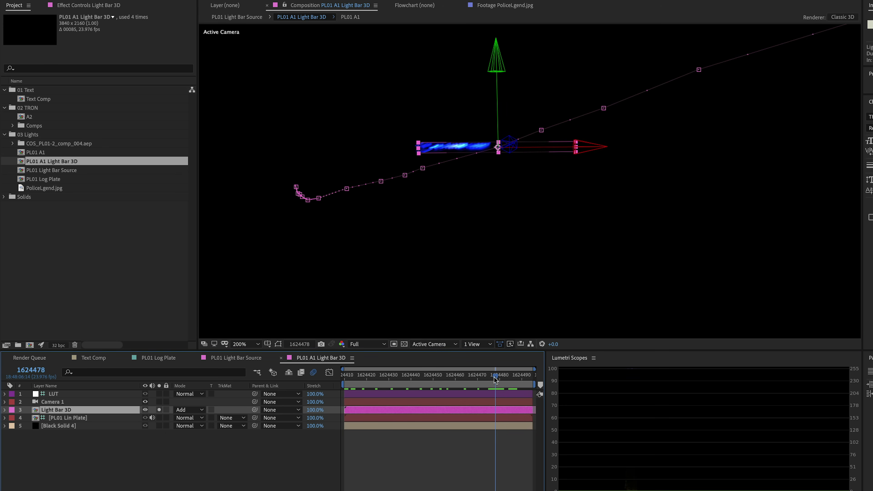
Step: Zoom in on the light bar, centre it, then view it at 400% frame by frame
{"action": "scroll", "coordinate": [452, 152], "scroll_direction": "up", "scroll_amount": 2}
{"action": "scroll", "coordinate": [345, 117], "scroll_direction": "up", "scroll_amount": 1}
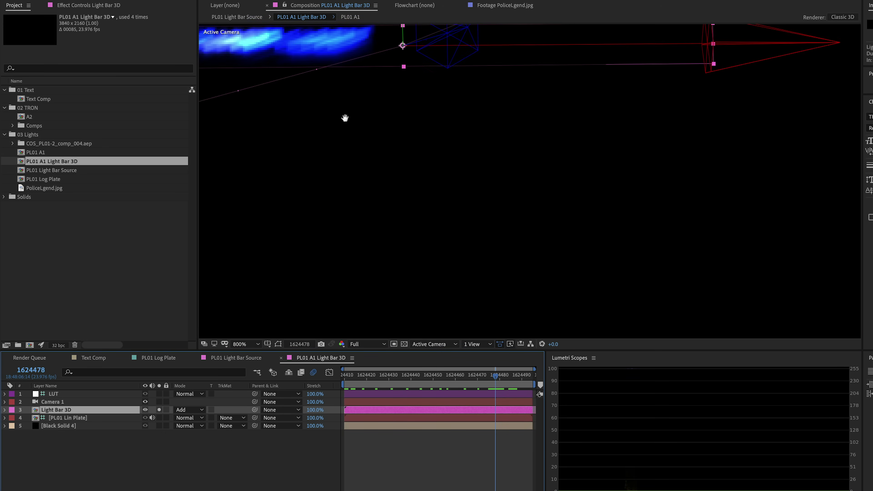
{"action": "left_click_drag", "start_coordinate": [344, 116], "coordinate": [571, 228]}
{"action": "left_click", "coordinate": [466, 211]}
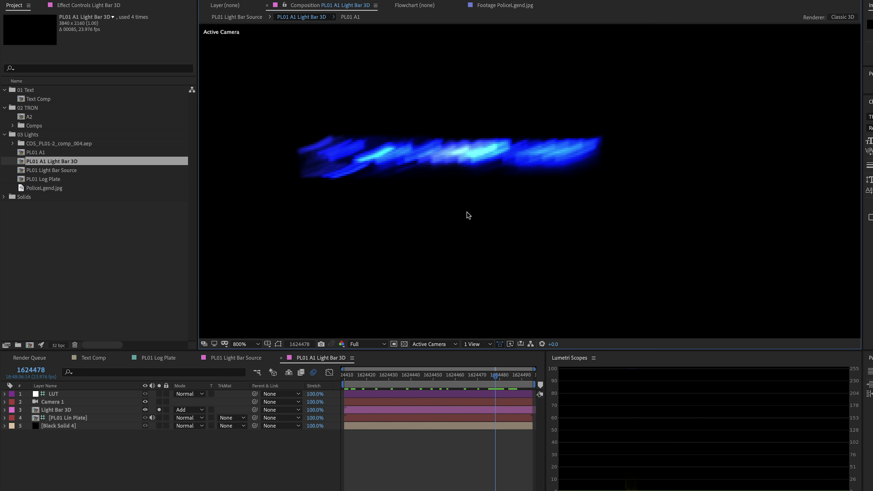
{"action": "key", "text": "comma"}
{"action": "key", "text": "Page_Up"}
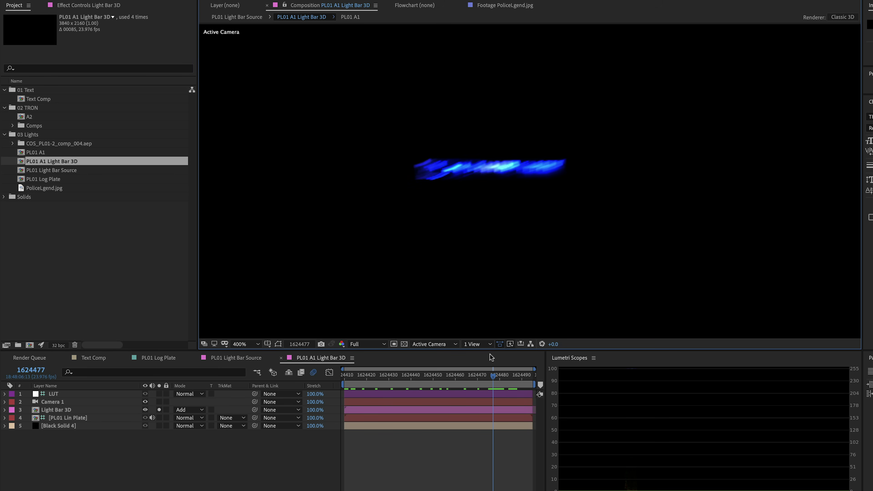
{"action": "key", "text": "Page_Down"}
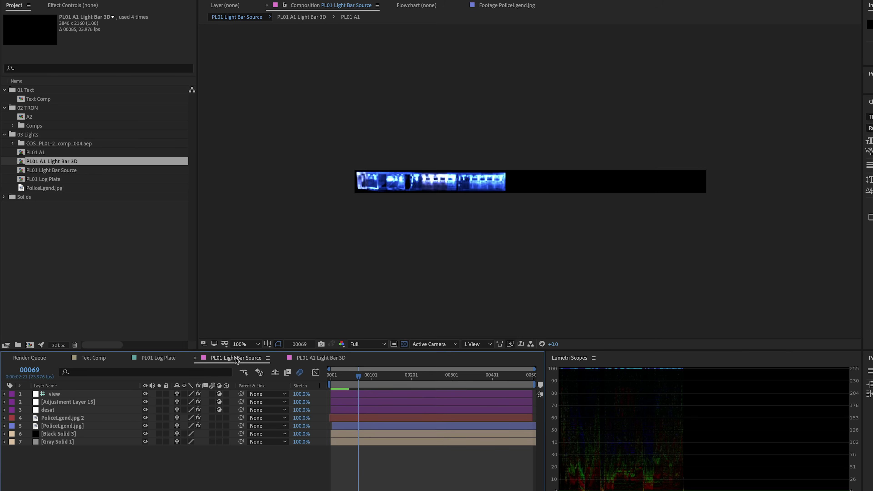
Step: Check the bar in PL01 Light Bar Source with darker exposure, then open PL01 A1 via the Mini-Flowchart
{"action": "left_click", "coordinate": [231, 360]}
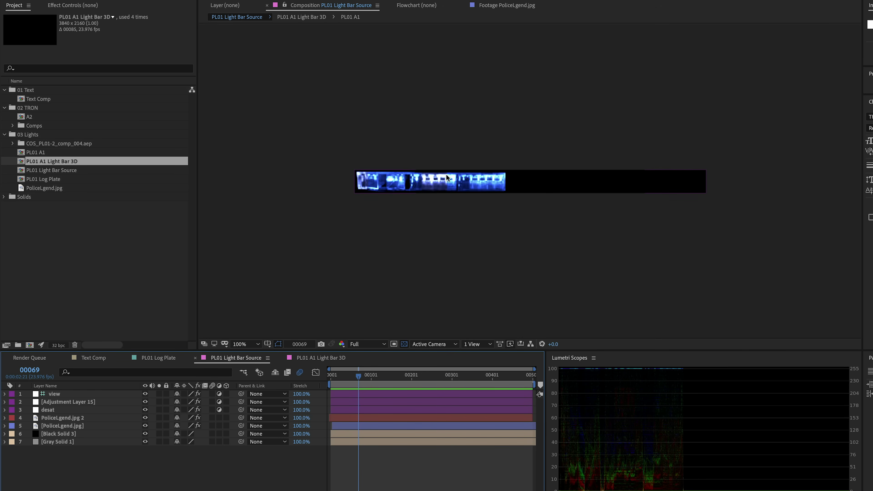
{"action": "mouse_move", "coordinate": [551, 344]}
{"action": "left_mouse_down"}
{"action": "mouse_move", "coordinate": [529, 344]}
{"action": "mouse_move", "coordinate": [552, 344]}
{"action": "left_mouse_up"}
{"action": "left_click", "coordinate": [321, 357]}
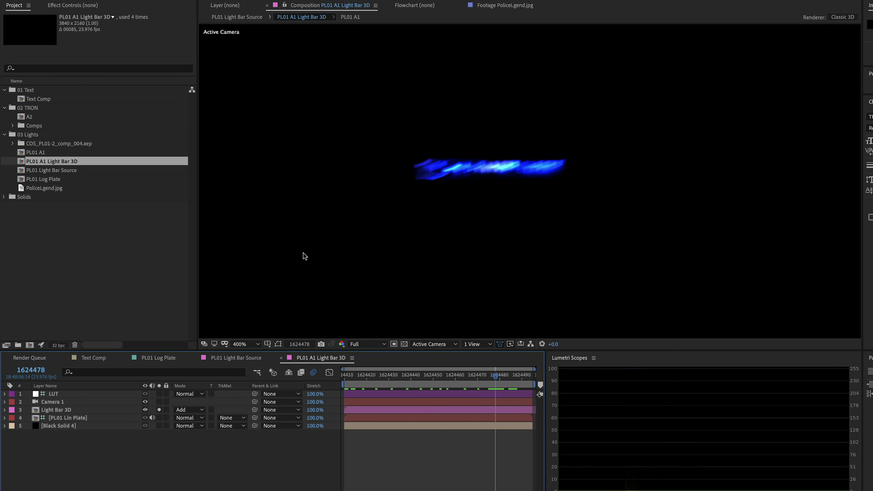
{"action": "key", "text": "Tab"}
{"action": "key", "text": "Right"}
Step: Open the PL01 A1 composition and zoom in and out on the police SUV
{"action": "key", "text": "Return"}
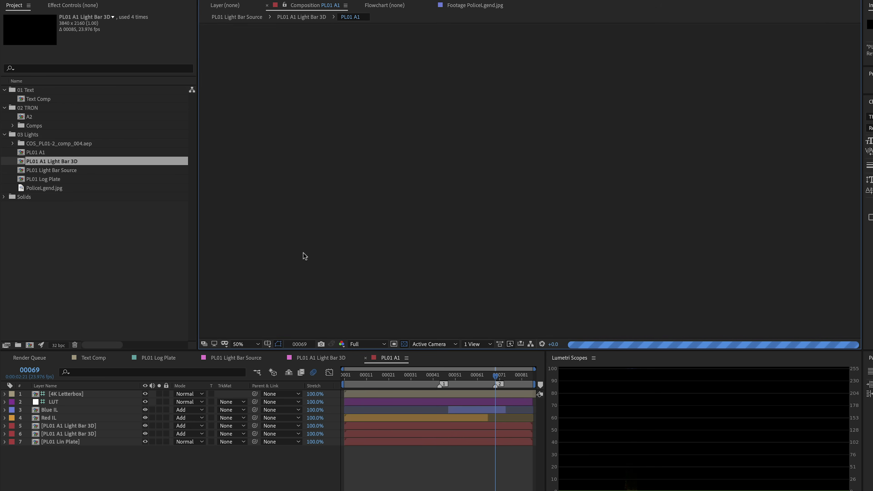
{"action": "key", "text": "period"}
{"action": "key", "text": "period"}
{"action": "key", "text": "period"}
{"action": "key", "text": "period"}
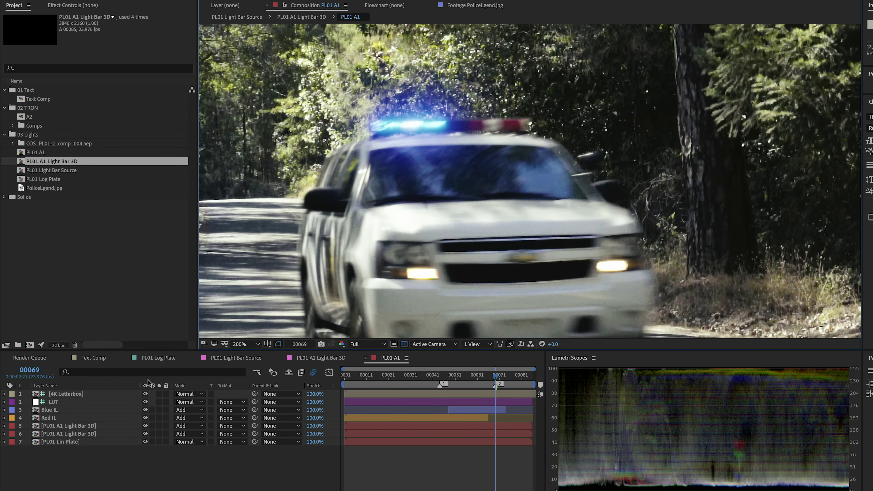
{"action": "key", "text": "comma"}
{"action": "key", "text": "comma"}
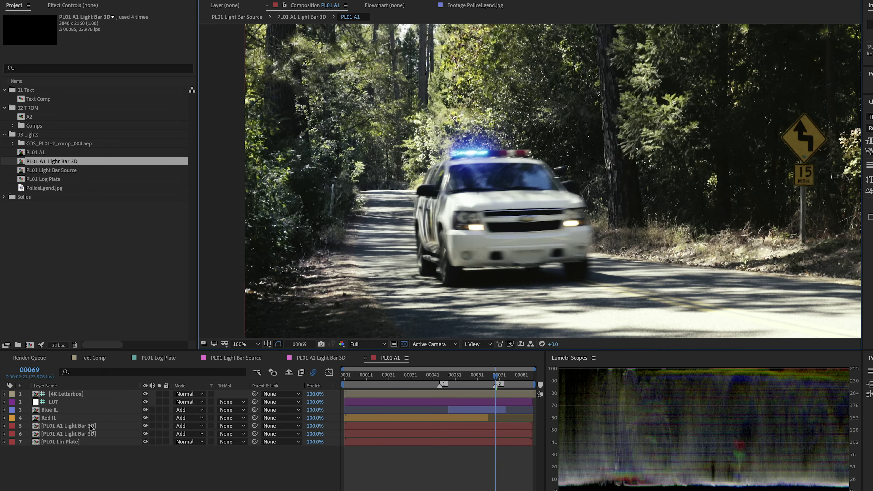
Step: Inspect the Blue IL, both PL01 A1 Light Bar 3D layers and the LUT layer
{"action": "left_click", "coordinate": [62, 409]}
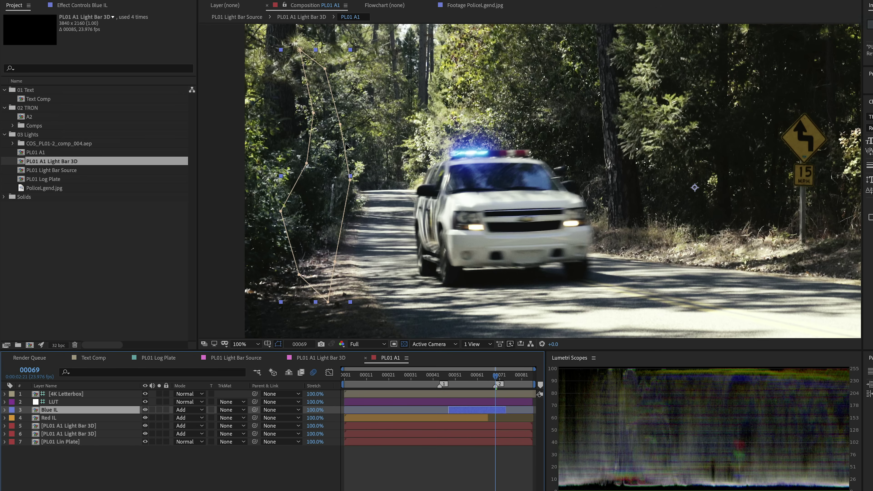
{"action": "left_click", "coordinate": [96, 427]}
{"action": "left_click", "coordinate": [97, 434]}
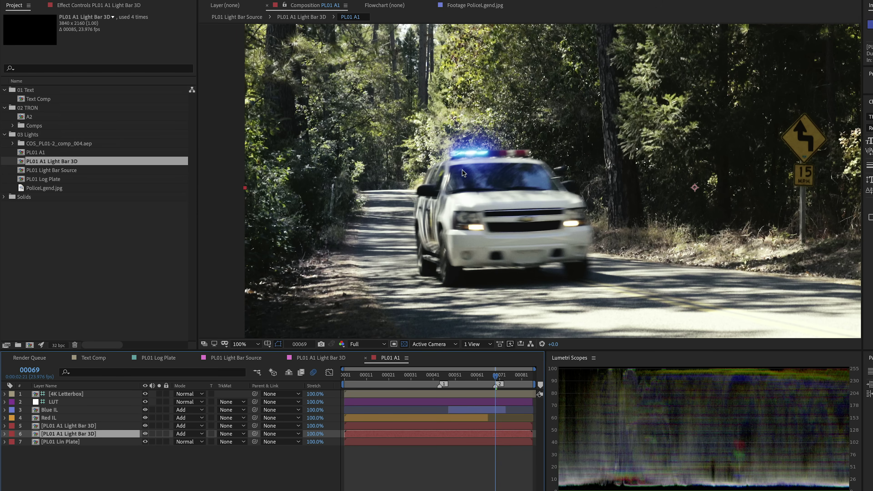
{"action": "left_click", "coordinate": [66, 402]}
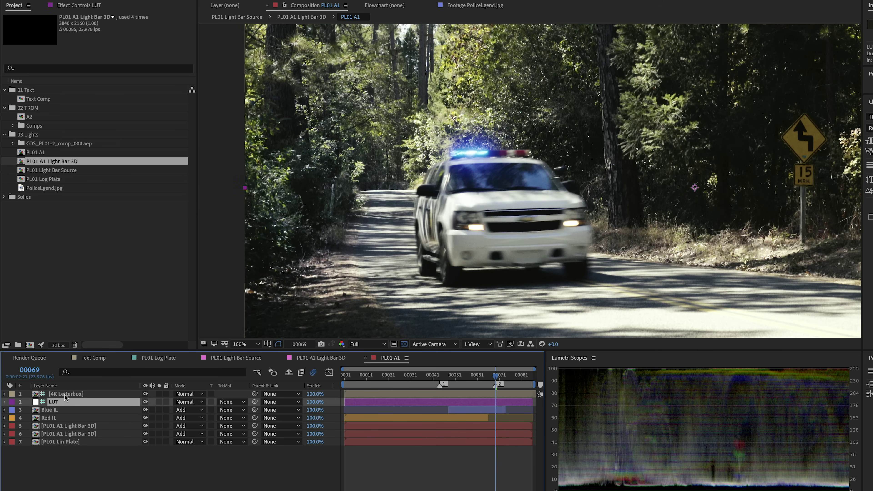
{"action": "scroll", "coordinate": [519, 181], "scroll_direction": "down", "scroll_amount": 1}
{"action": "scroll", "coordinate": [520, 182], "scroll_direction": "up", "scroll_amount": 3}
{"action": "scroll", "coordinate": [400, 138], "scroll_direction": "up", "scroll_amount": 3}
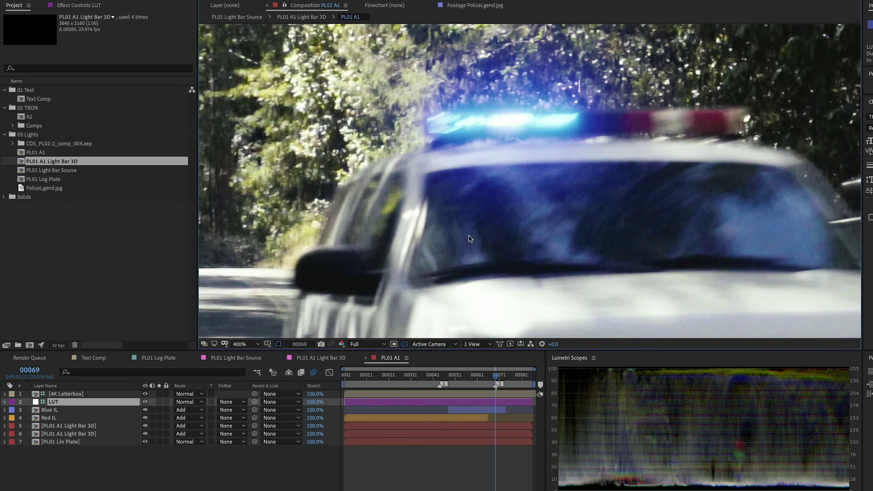
Step: Reveal Optical Glow on the lower light bar layer, turn it off, and peek into its precomp
{"action": "left_click", "coordinate": [61, 434]}
{"action": "key", "text": "e"}
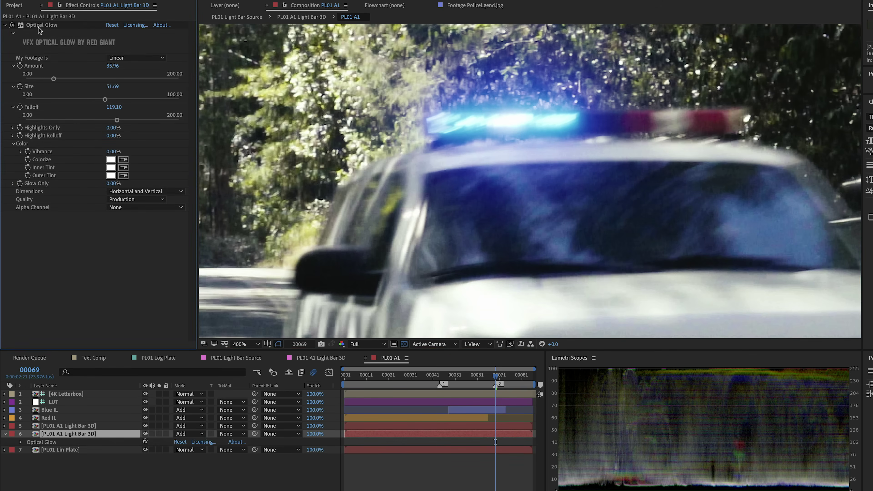
{"action": "left_click", "coordinate": [13, 26]}
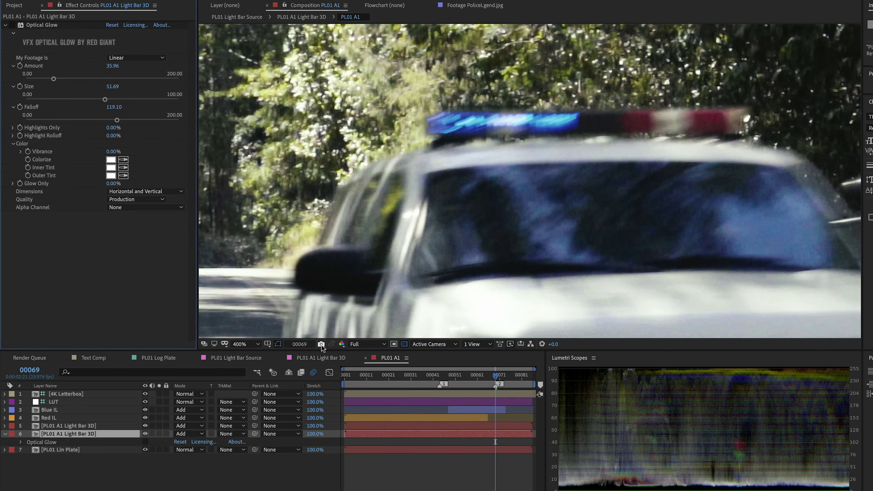
{"action": "double_click", "coordinate": [543, 125]}
{"action": "left_click", "coordinate": [387, 357]}
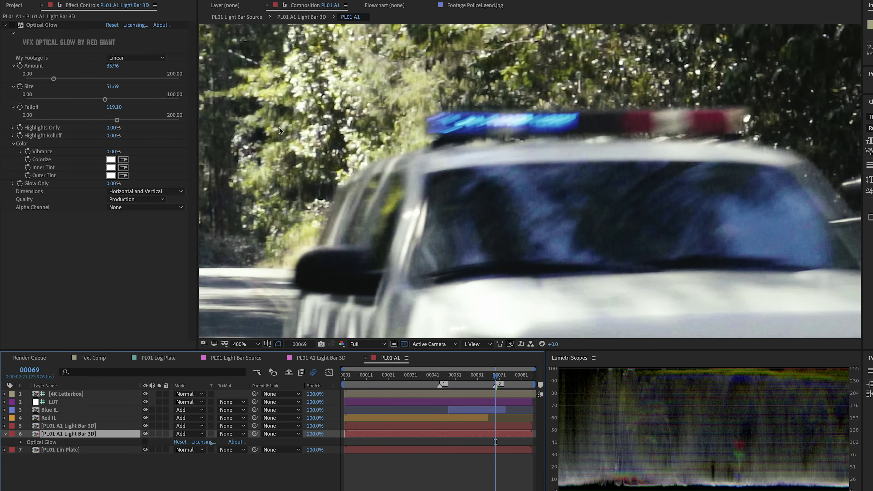
Step: Turn the light bar's Optical Glow back on and zoom out to see the whole police car
{"action": "left_click", "coordinate": [12, 25]}
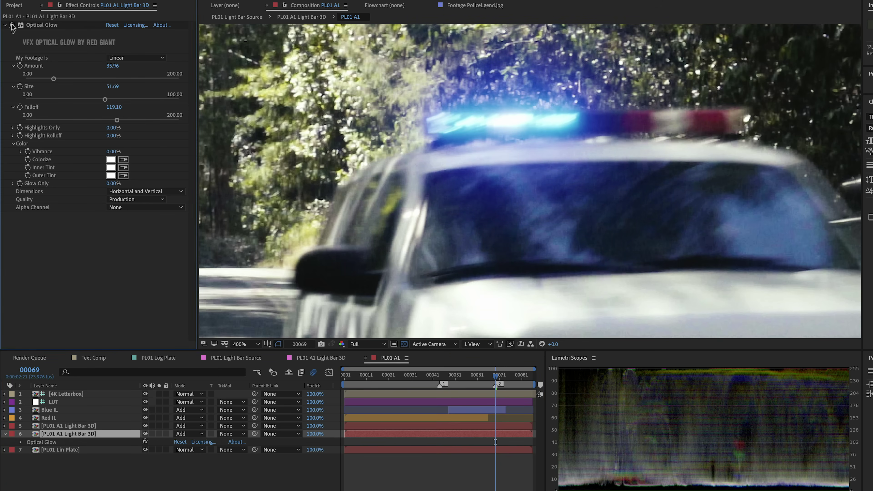
{"action": "key", "text": "comma"}
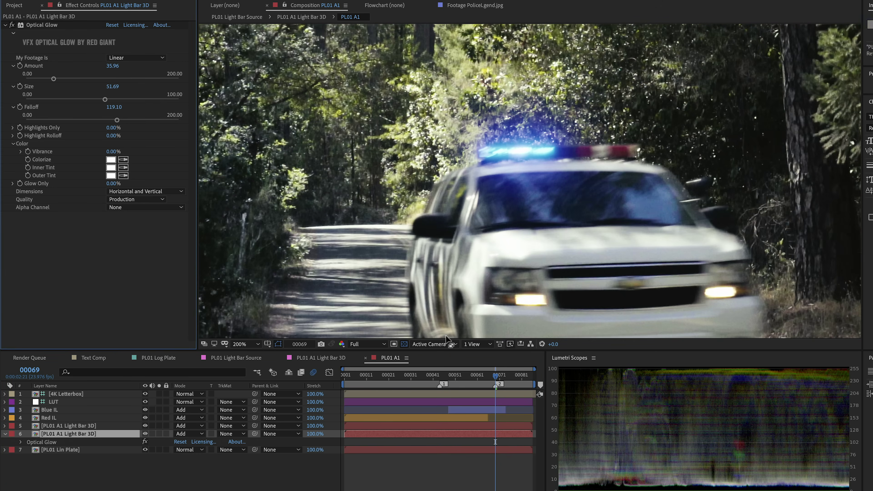
{"action": "left_click", "coordinate": [440, 375]}
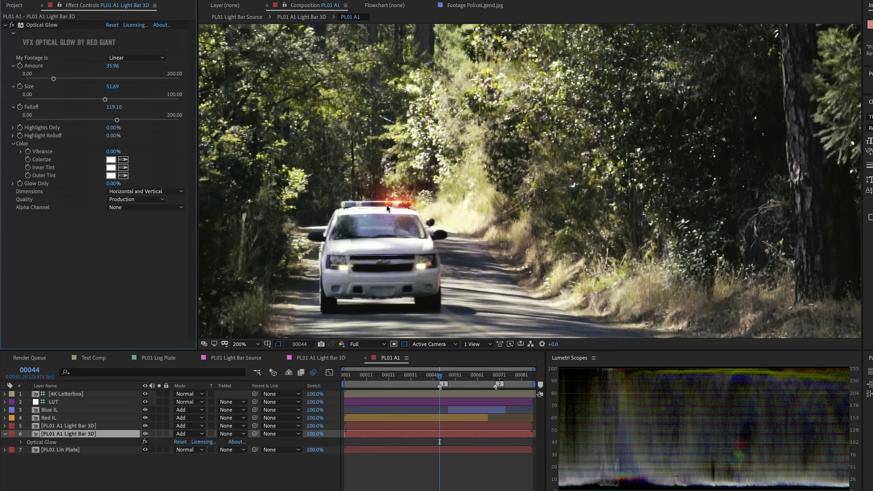
{"action": "scroll", "coordinate": [386, 205], "scroll_direction": "up", "scroll_amount": 4}
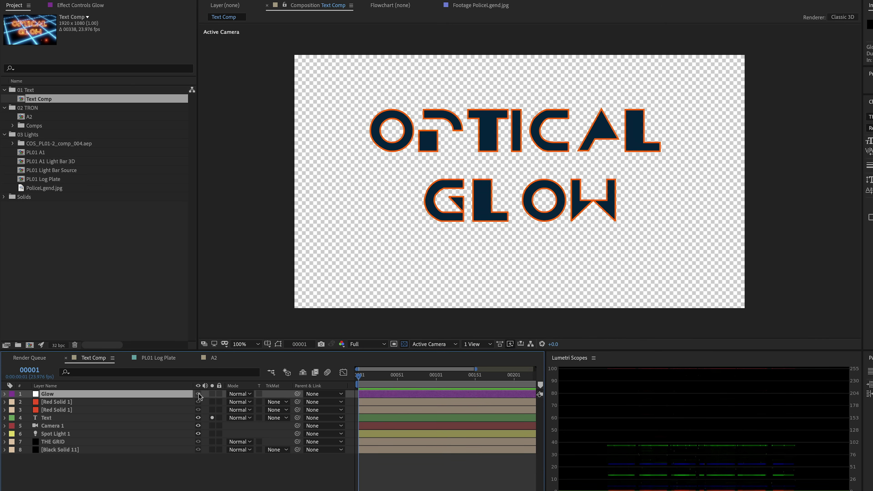
Step: Solo the Glow layer, keep My Footage Is at Video, and toggle Optical Glow off and on
{"action": "left_click", "coordinate": [212, 394]}
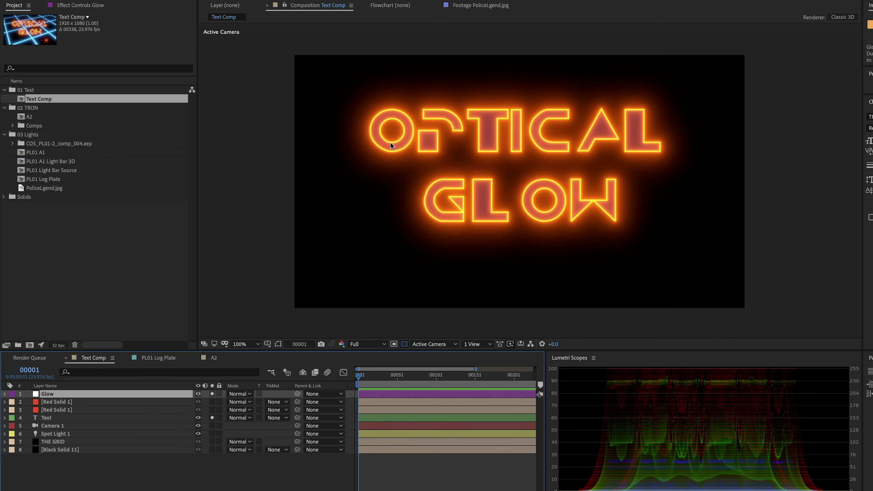
{"action": "left_click", "coordinate": [78, 5]}
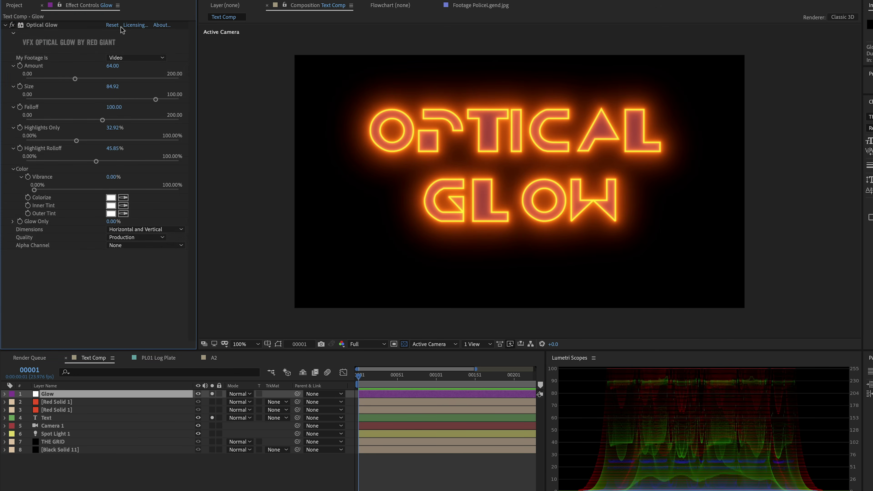
{"action": "left_click", "coordinate": [127, 58]}
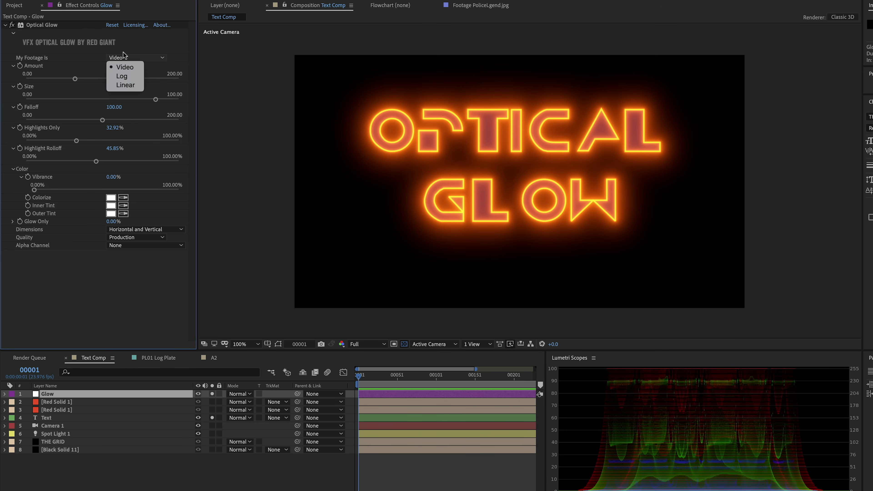
{"action": "left_click", "coordinate": [134, 50]}
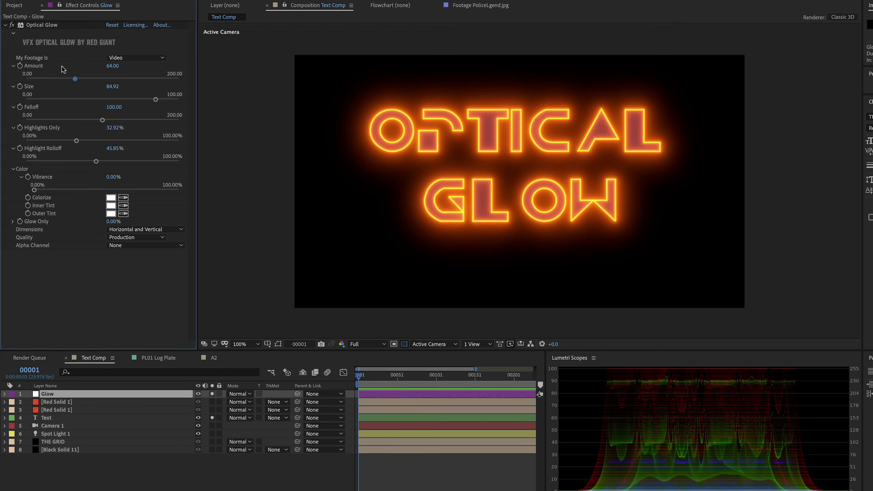
{"action": "left_click", "coordinate": [13, 25]}
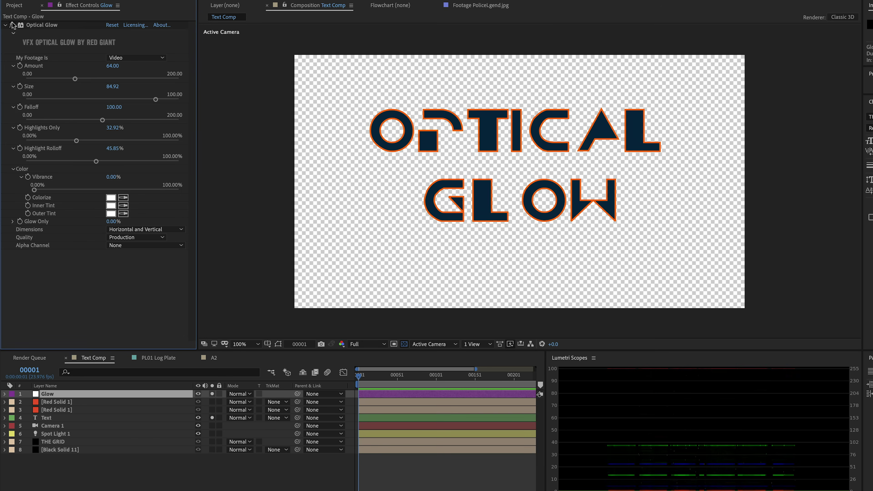
{"action": "left_click", "coordinate": [13, 25]}
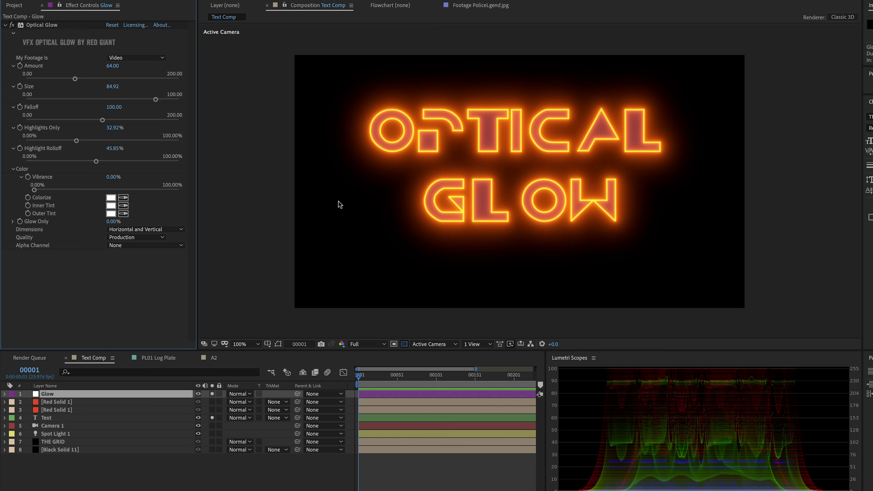
Step: Set Optical Glow's Alpha Channel to Preserve Original and zoom in to inspect the letters
{"action": "left_click", "coordinate": [126, 246]}
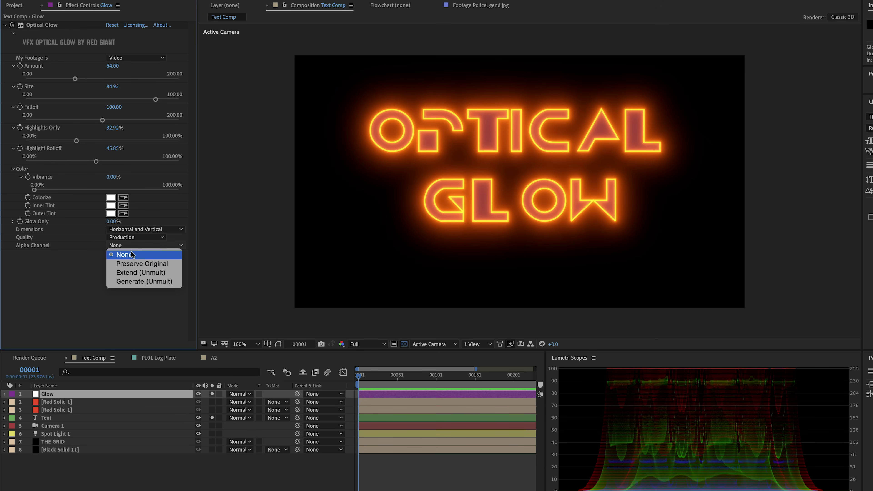
{"action": "left_click", "coordinate": [137, 264]}
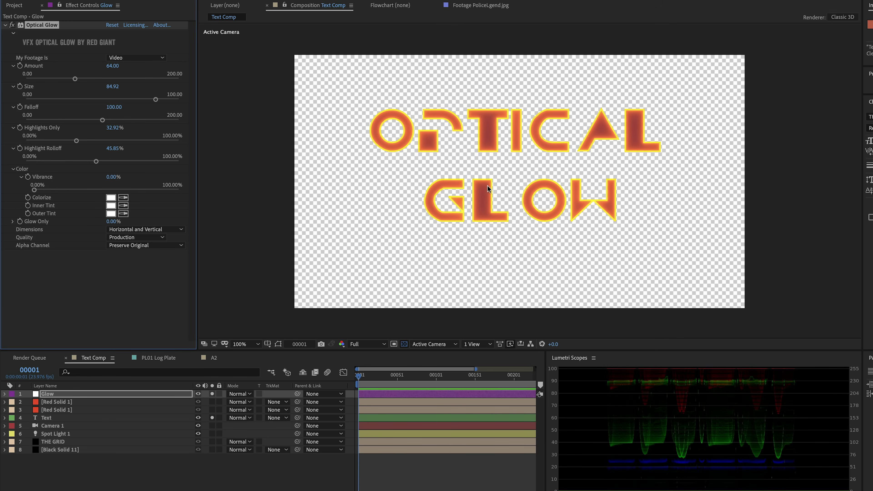
{"action": "scroll", "coordinate": [516, 204], "scroll_direction": "up", "scroll_amount": 2}
{"action": "scroll", "coordinate": [516, 204], "scroll_direction": "down", "scroll_amount": 2}
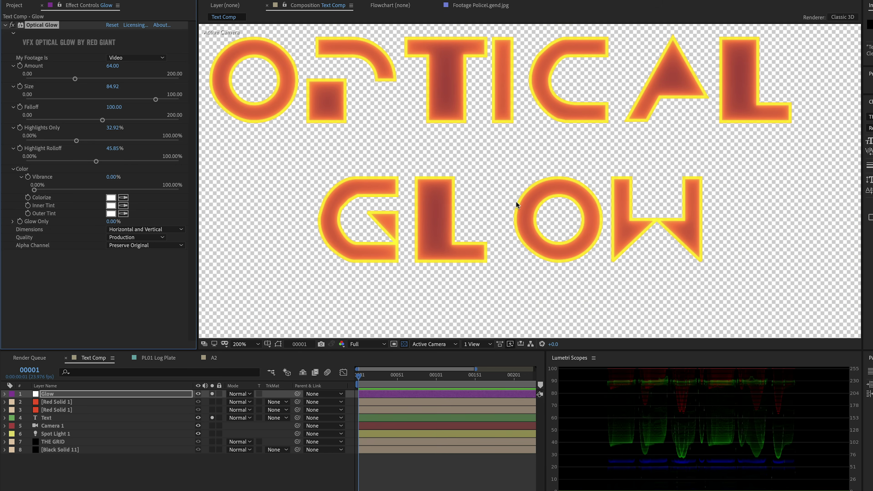
{"action": "scroll", "coordinate": [527, 206], "scroll_direction": "up", "scroll_amount": 2}
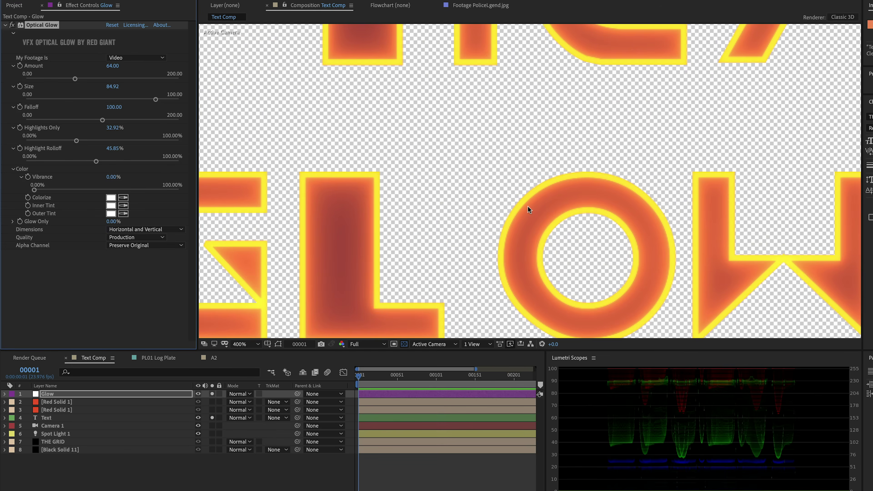
{"action": "scroll", "coordinate": [525, 203], "scroll_direction": "down", "scroll_amount": 2}
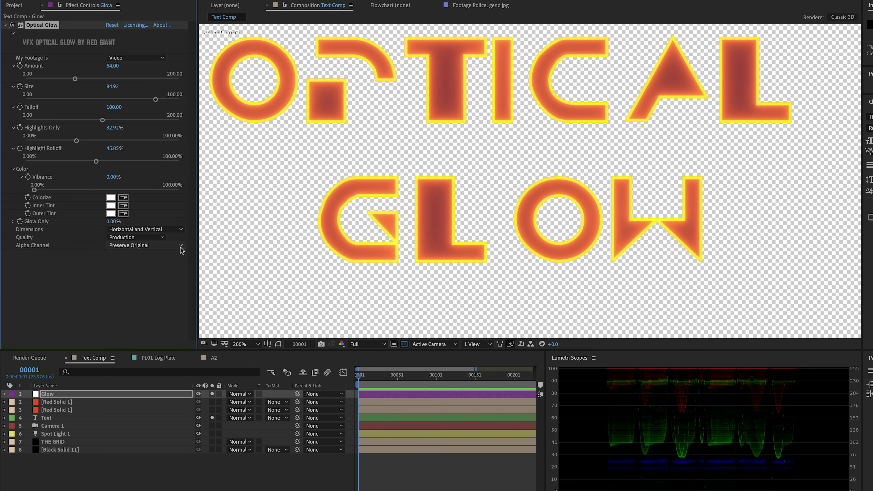
{"action": "left_click", "coordinate": [135, 245]}
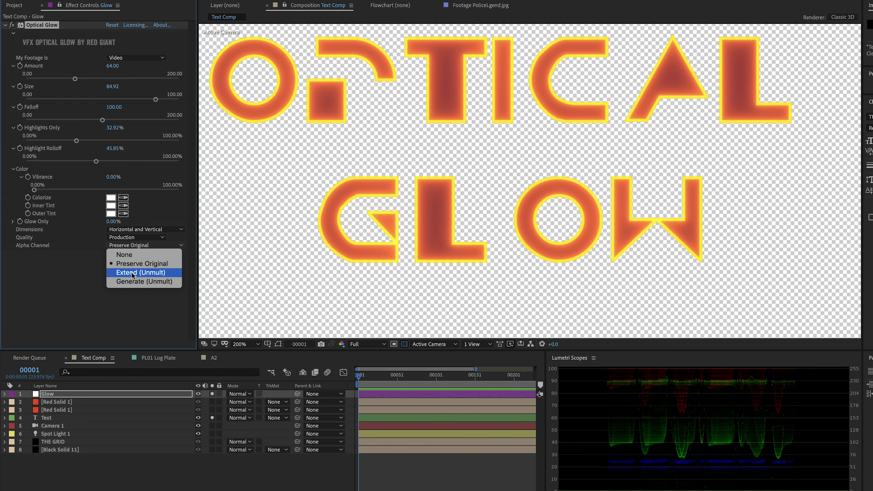
Step: Choose Extend (Unmult), compare the glow with Black Solid 11 soloed and unsoloed
{"action": "left_click", "coordinate": [150, 272]}
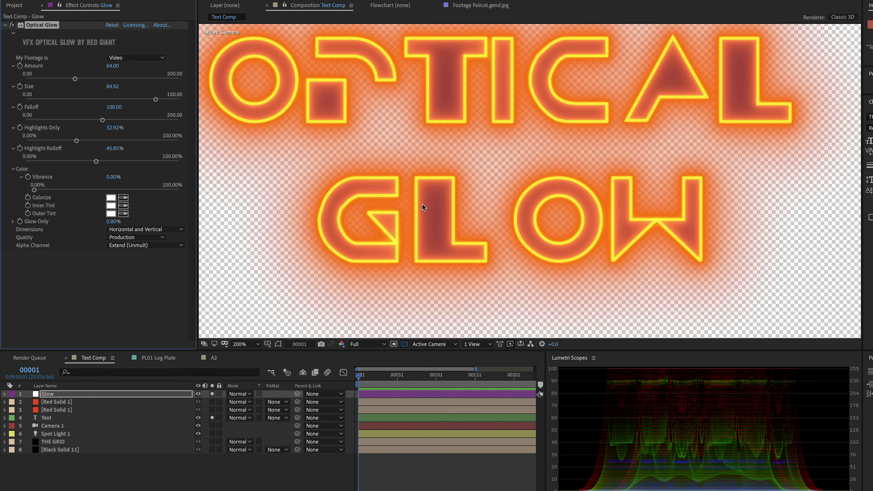
{"action": "key", "text": "comma"}
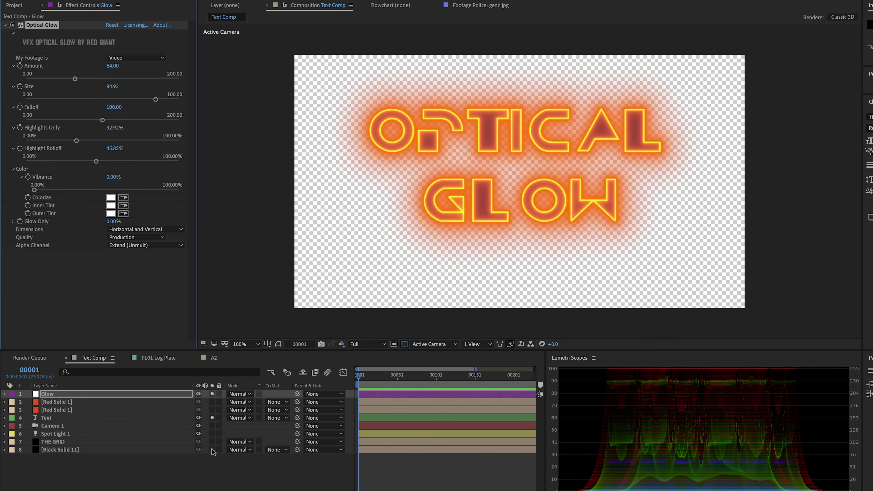
{"action": "left_click", "coordinate": [188, 449]}
{"action": "left_click", "coordinate": [213, 450]}
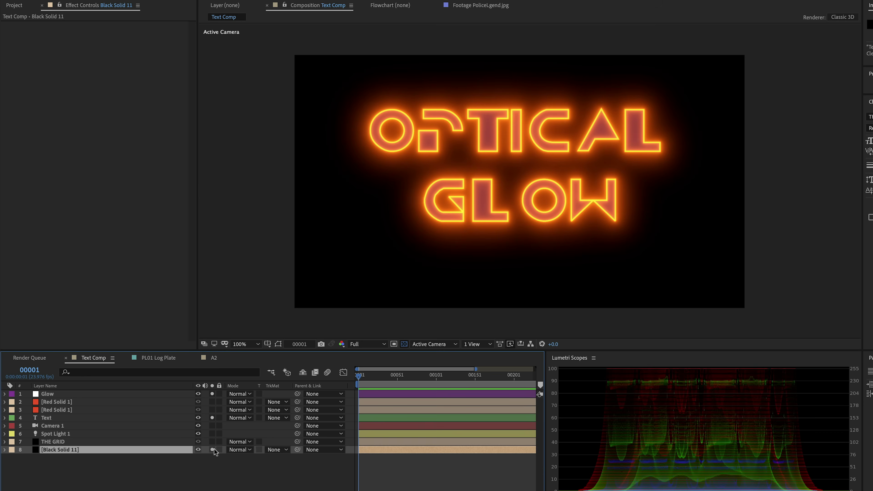
{"action": "left_click", "coordinate": [334, 251]}
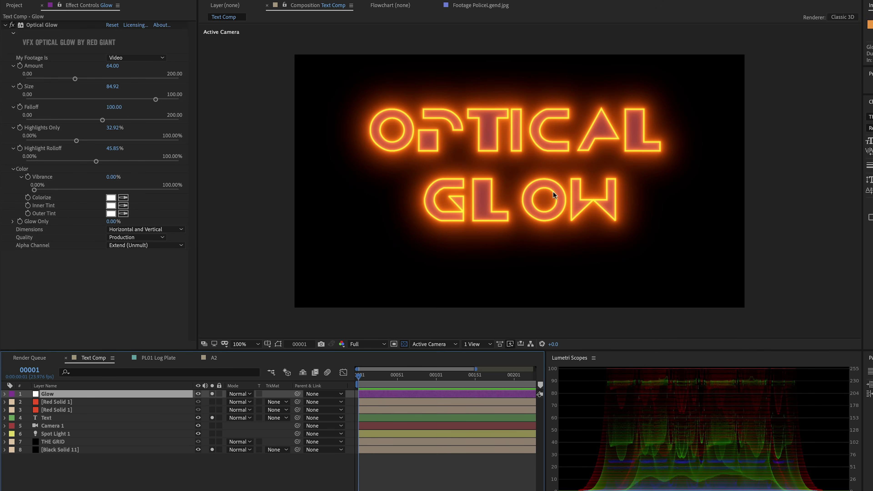
{"action": "left_click", "coordinate": [212, 450]}
{"action": "key", "text": "period"}
{"action": "left_click", "coordinate": [144, 245]}
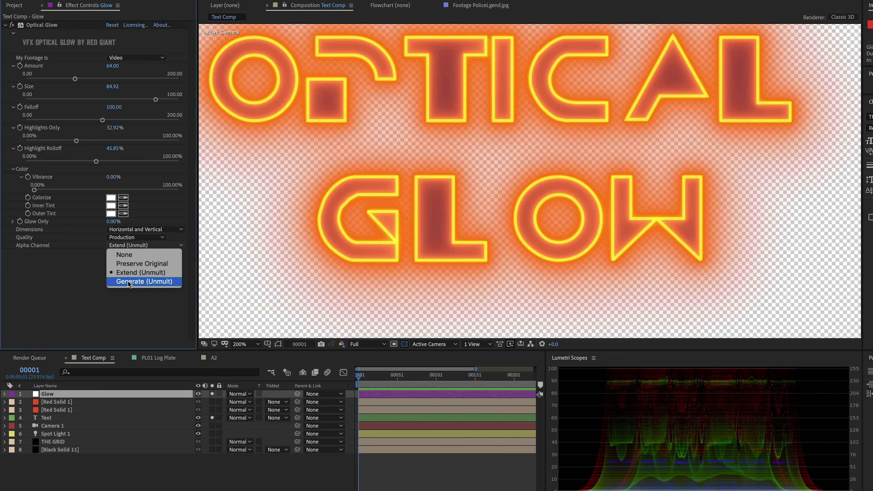
Step: Choose Generate (Unmult), display the alpha channel with Alt+4, and unsolo the Text layer
{"action": "left_click", "coordinate": [136, 282]}
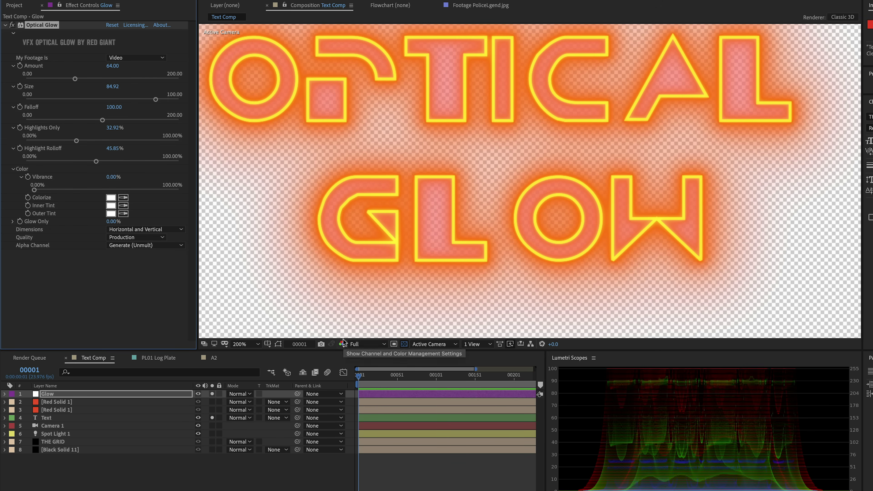
{"action": "key", "text": "alt+4"}
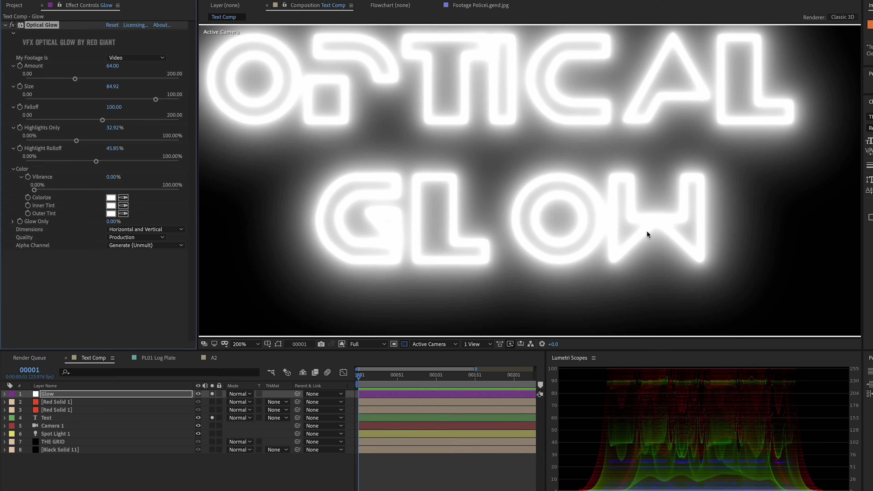
{"action": "scroll", "coordinate": [432, 106], "scroll_direction": "down", "scroll_amount": 1}
{"action": "scroll", "coordinate": [432, 107], "scroll_direction": "up", "scroll_amount": 1}
{"action": "left_click", "coordinate": [213, 417]}
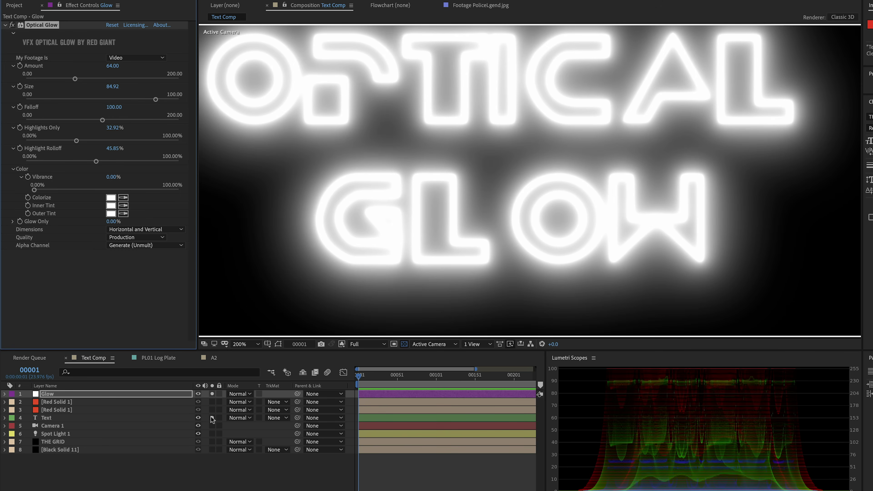